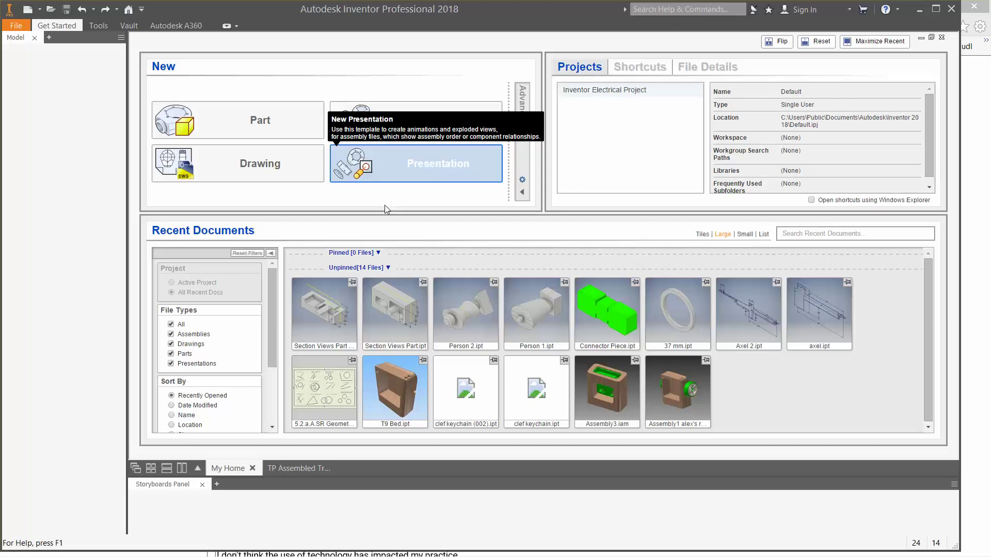
Step: Bring up the TP Assembled Truck presentation in home view, with the Presentation ribbon showing, and orbit to a new angle
{"action": "left_click", "coordinate": [311, 468]}
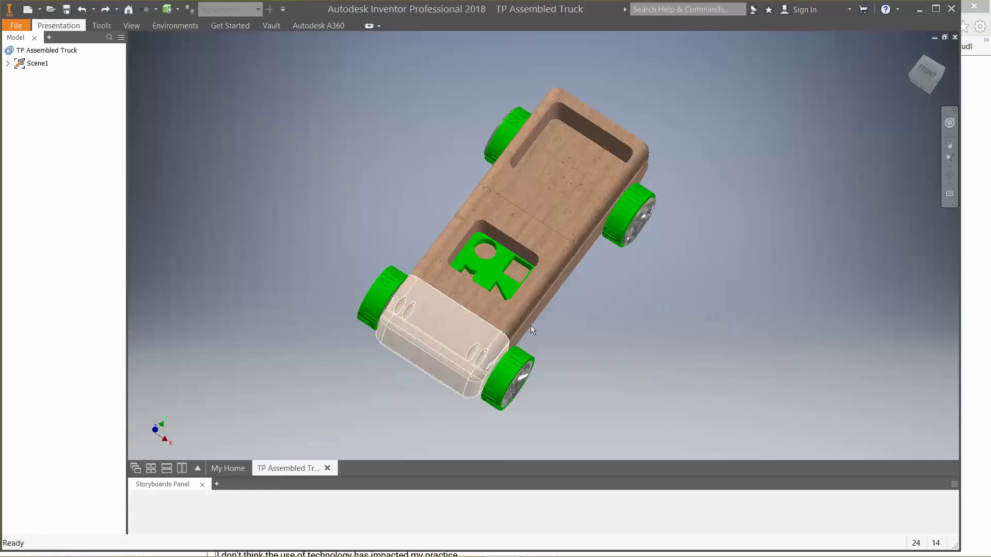
{"action": "left_click", "coordinate": [911, 51]}
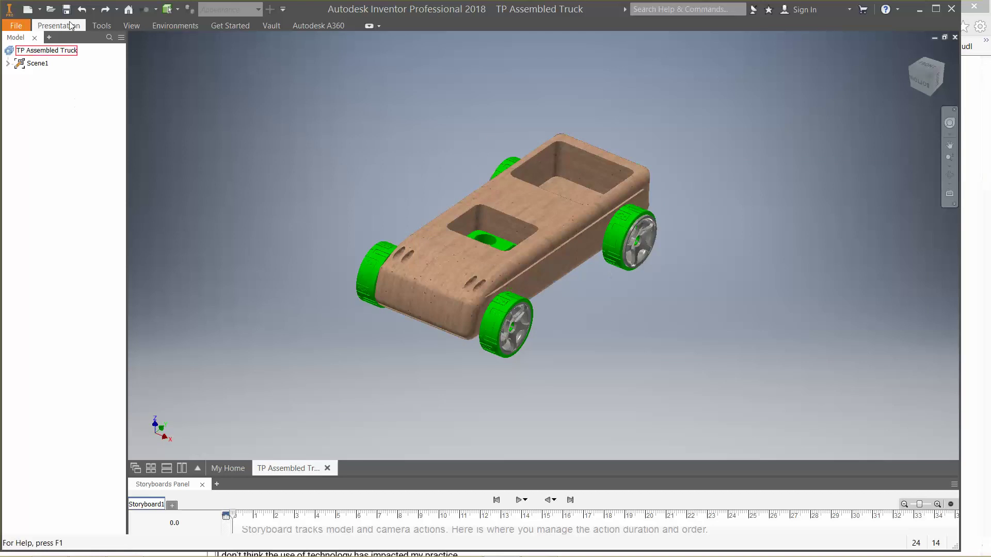
{"action": "left_click", "coordinate": [66, 28]}
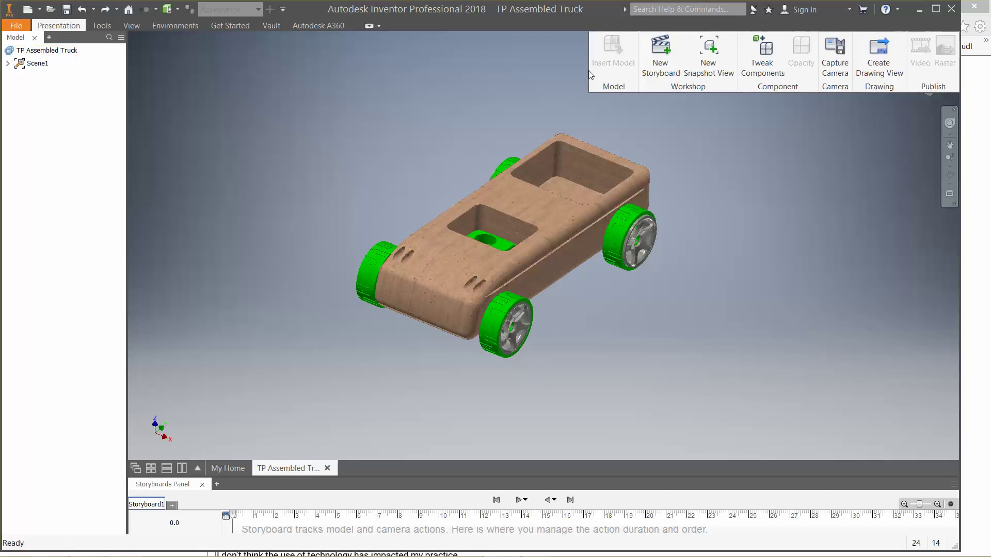
{"action": "left_click", "coordinate": [73, 26]}
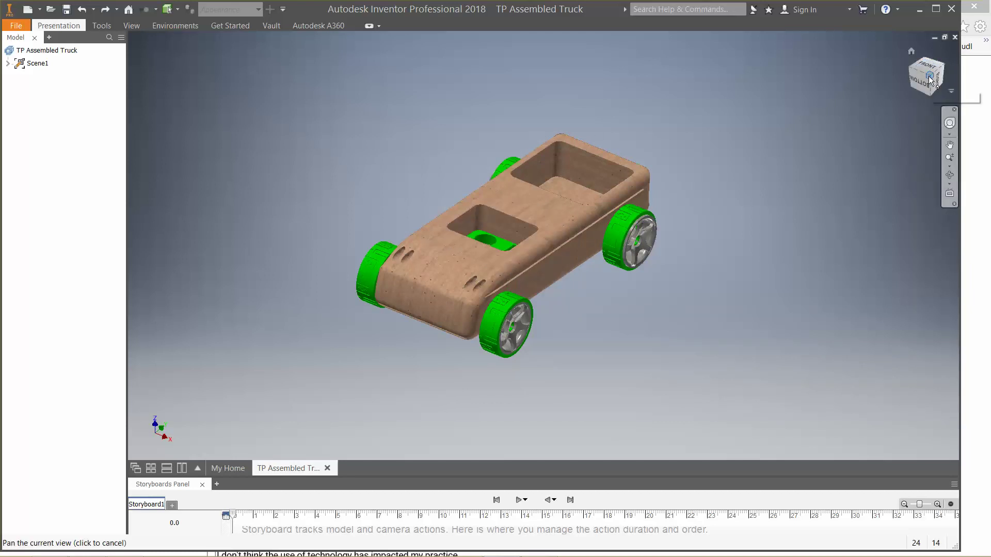
{"action": "left_click_drag", "start_coordinate": [930, 79], "coordinate": [970, 115]}
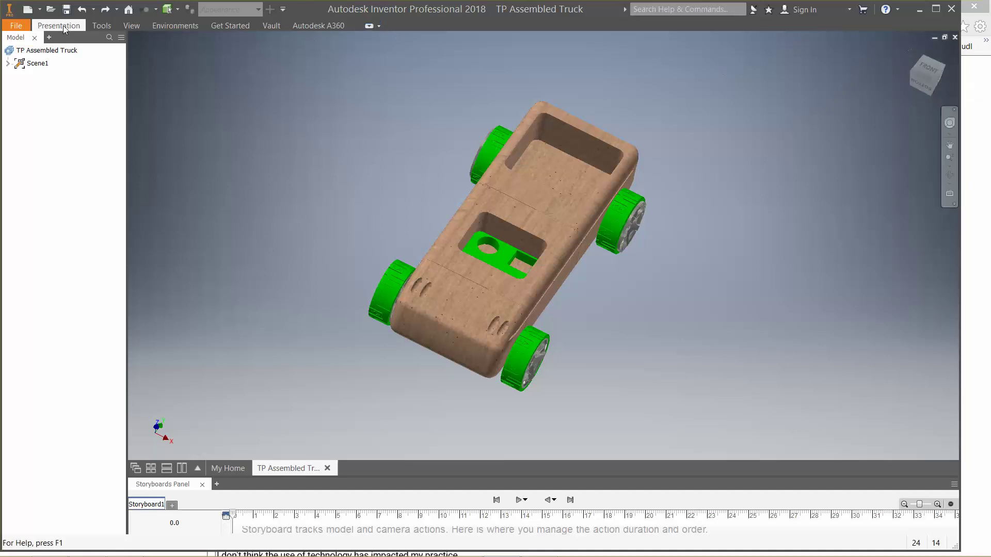
Step: Tweak the front-right and rear-right tires 1 in outward along X
{"action": "left_click", "coordinate": [64, 29]}
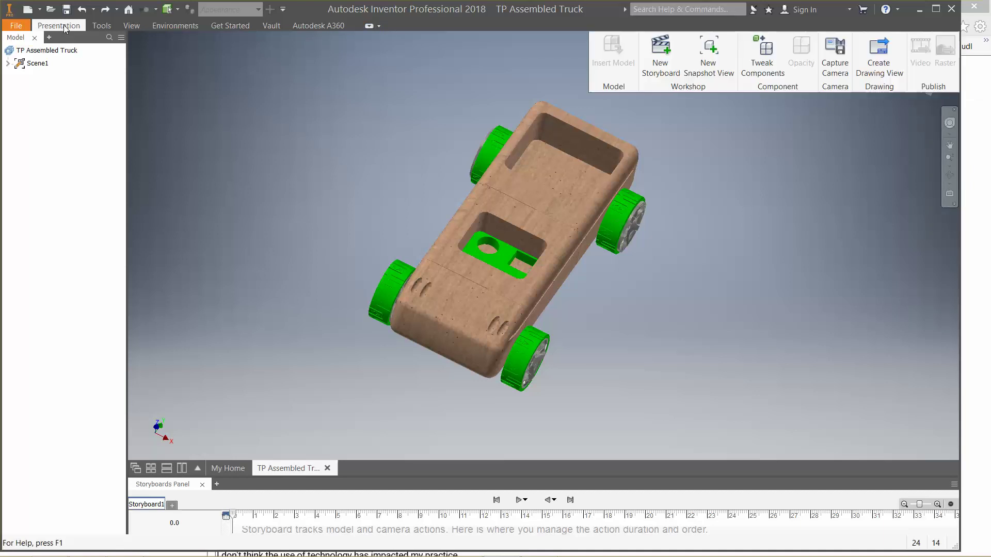
{"action": "left_click", "coordinate": [768, 66]}
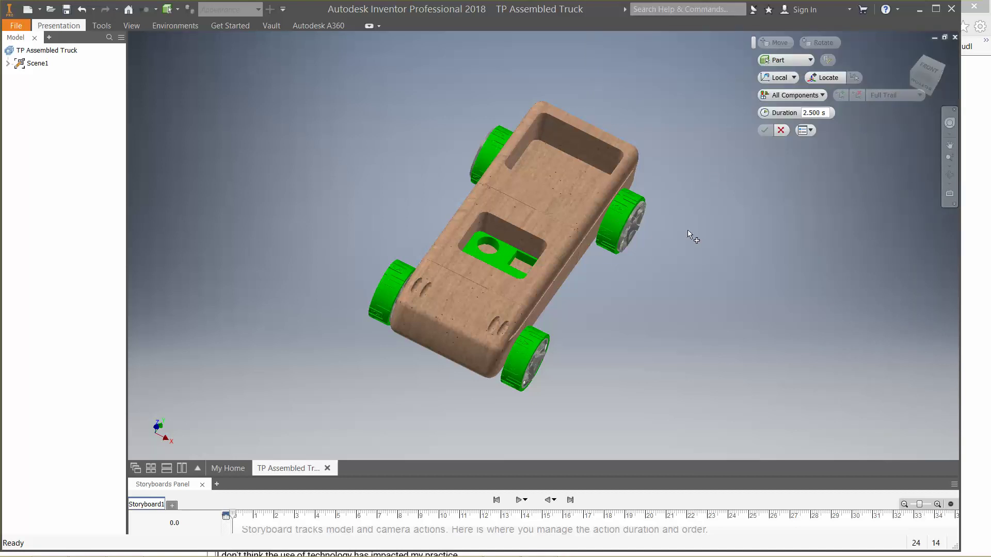
{"action": "left_click", "coordinate": [626, 209]}
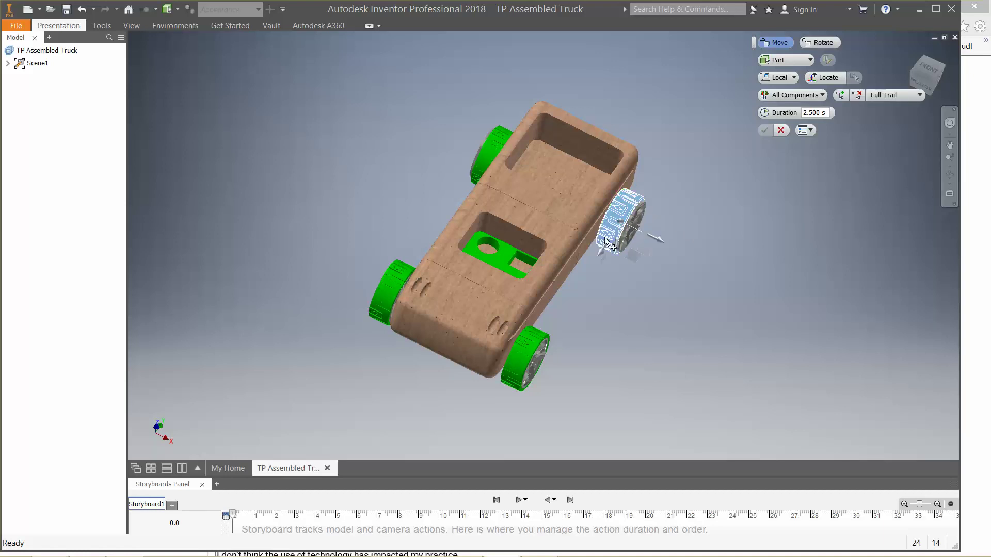
{"action": "left_click", "coordinate": [532, 352]}
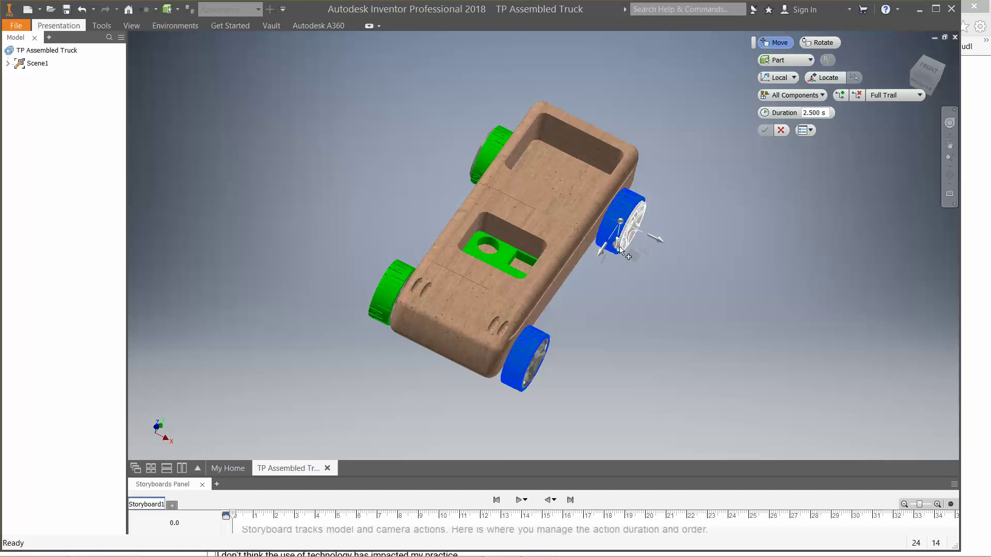
{"action": "left_click", "coordinate": [660, 239]}
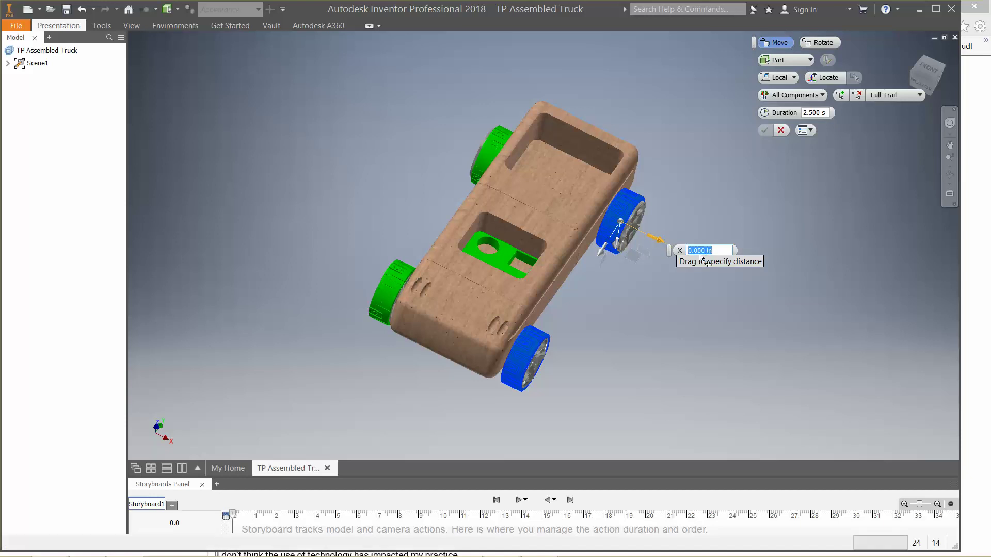
{"action": "type", "text": "1"}
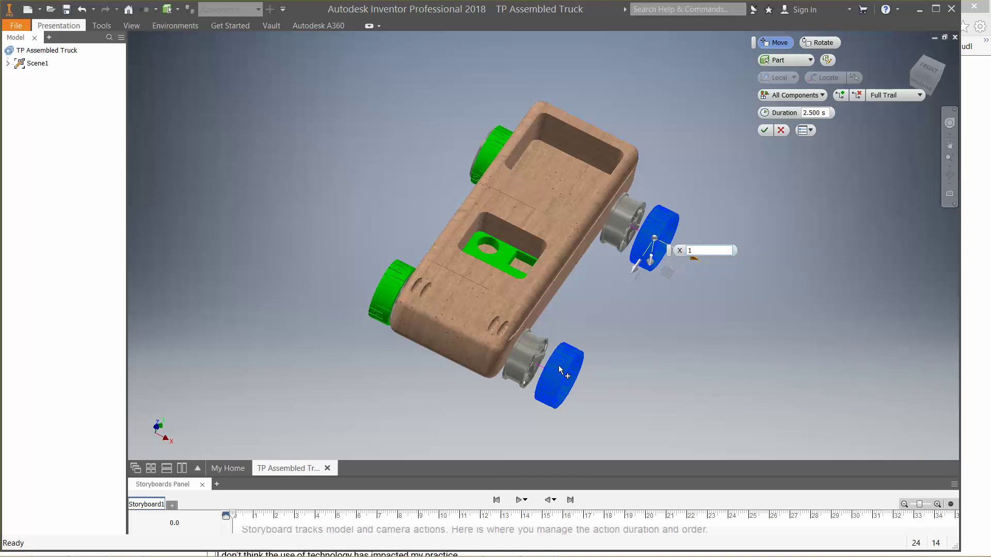
{"action": "key", "text": "Return"}
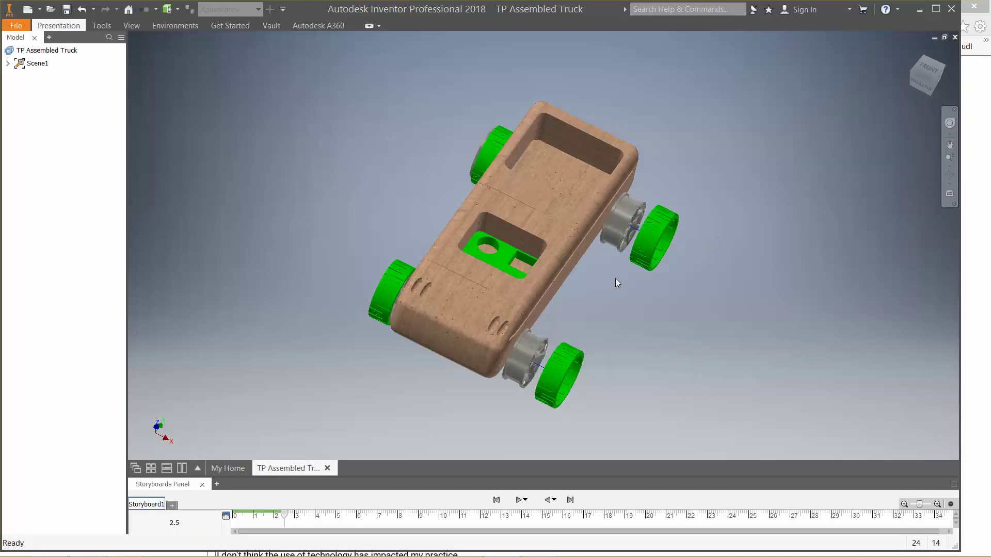
Step: Tweak both right-side tires and hubs another 1 in outward along X
{"action": "left_click", "coordinate": [61, 27]}
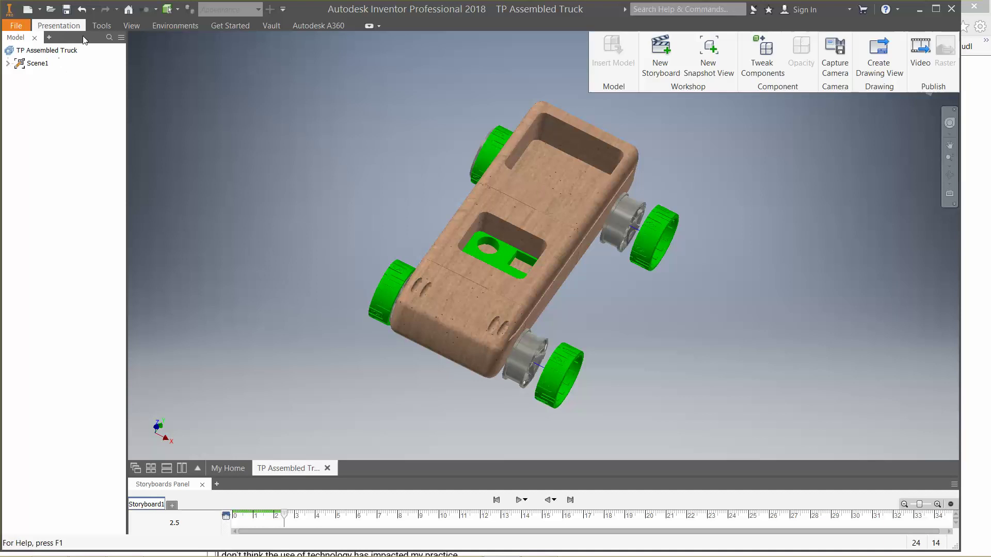
{"action": "left_click", "coordinate": [762, 61]}
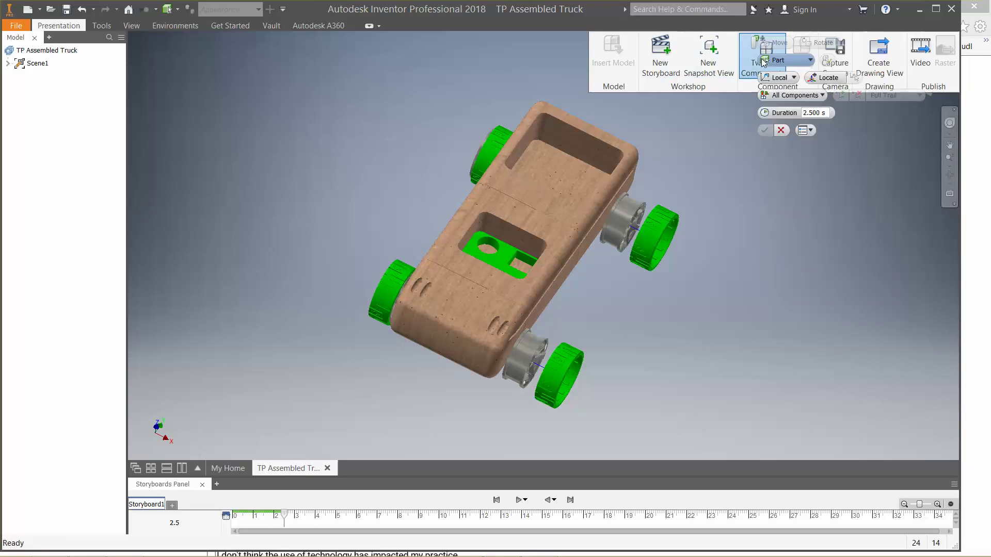
{"action": "left_click", "coordinate": [662, 232]}
{"action": "left_click", "coordinate": [661, 232]}
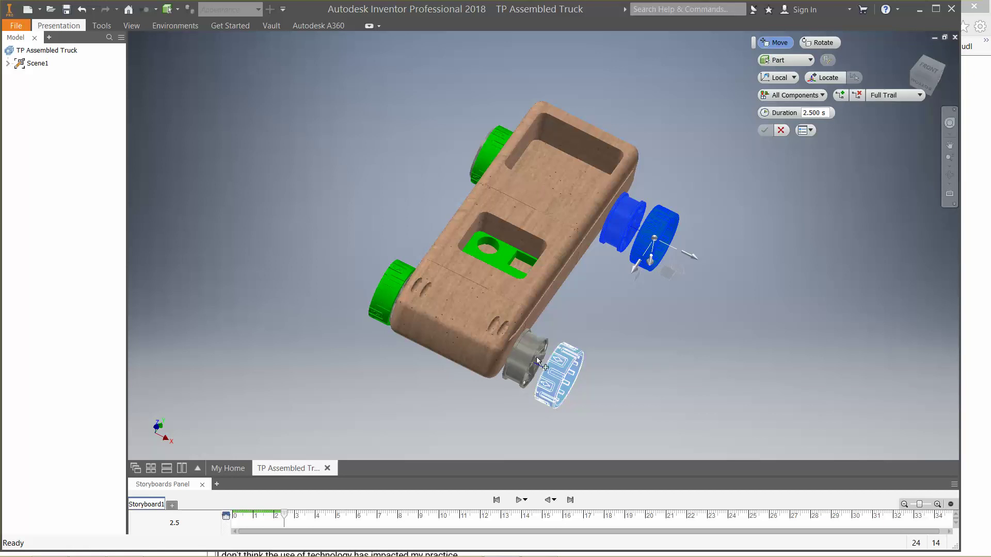
{"action": "left_click", "coordinate": [565, 367], "text": "ctrl"}
{"action": "left_click", "coordinate": [534, 357], "text": "ctrl"}
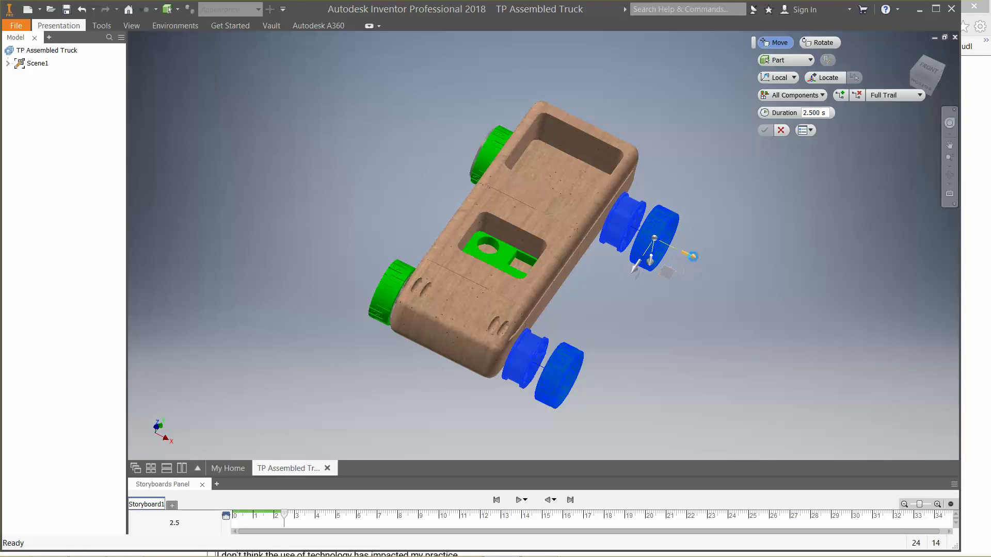
{"action": "left_click", "coordinate": [691, 257]}
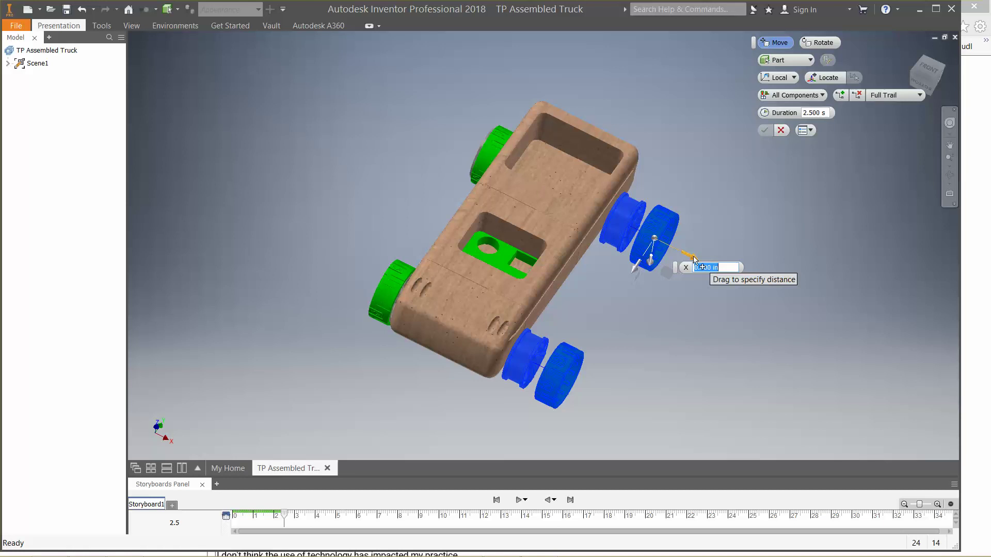
{"action": "type", "text": "1"}
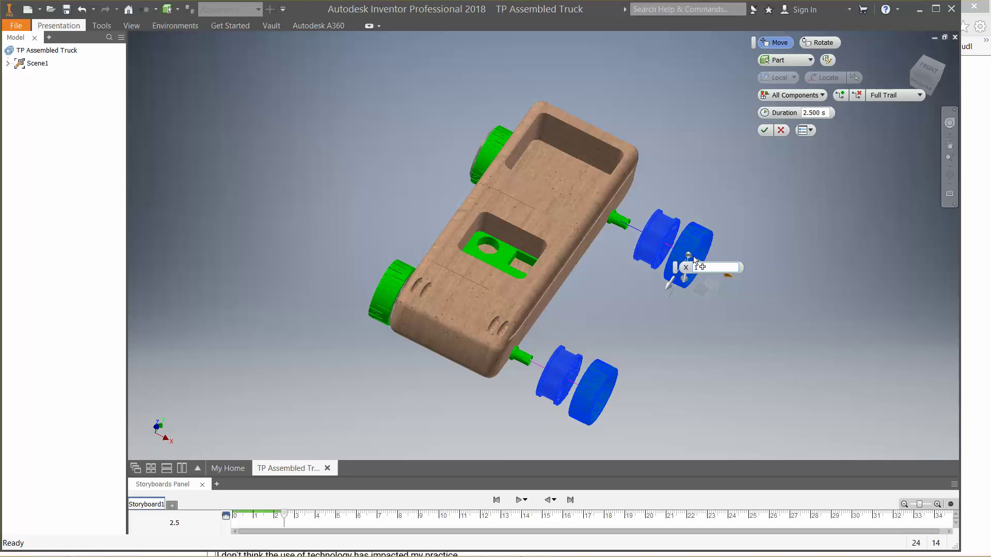
{"action": "key", "text": "Return"}
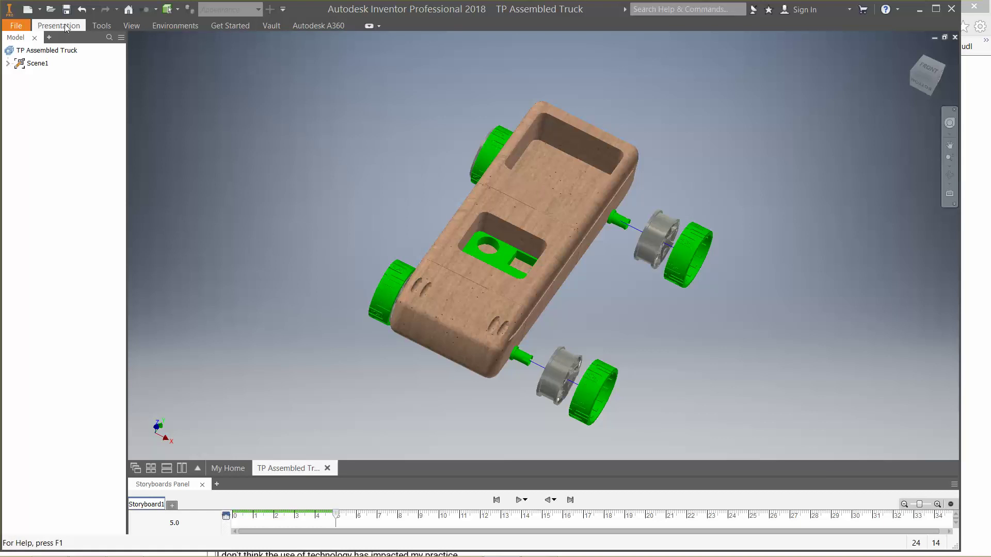
Step: Tweak both right-side tires, hubs and axles a further 1 in along X
{"action": "left_click", "coordinate": [66, 28]}
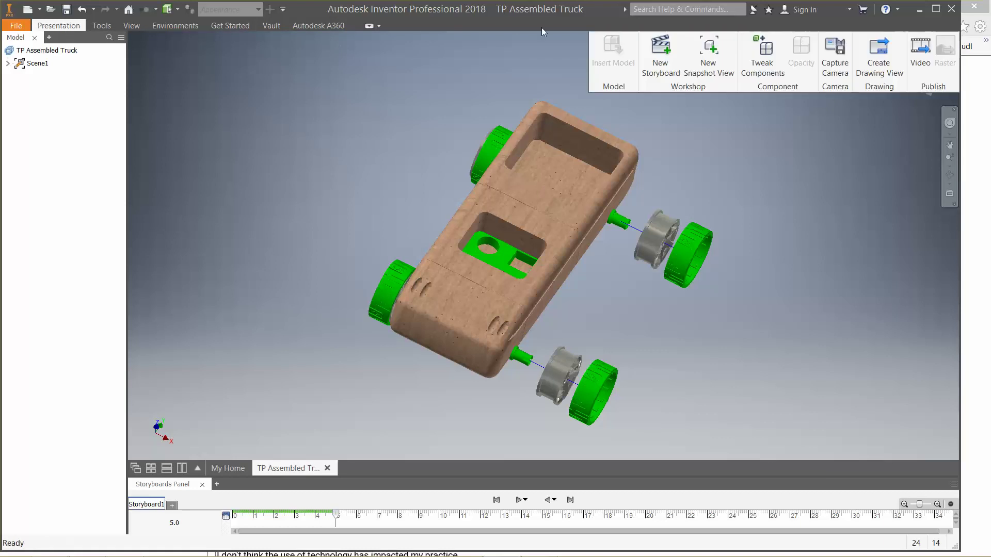
{"action": "left_click", "coordinate": [768, 67]}
{"action": "left_click", "coordinate": [676, 242]}
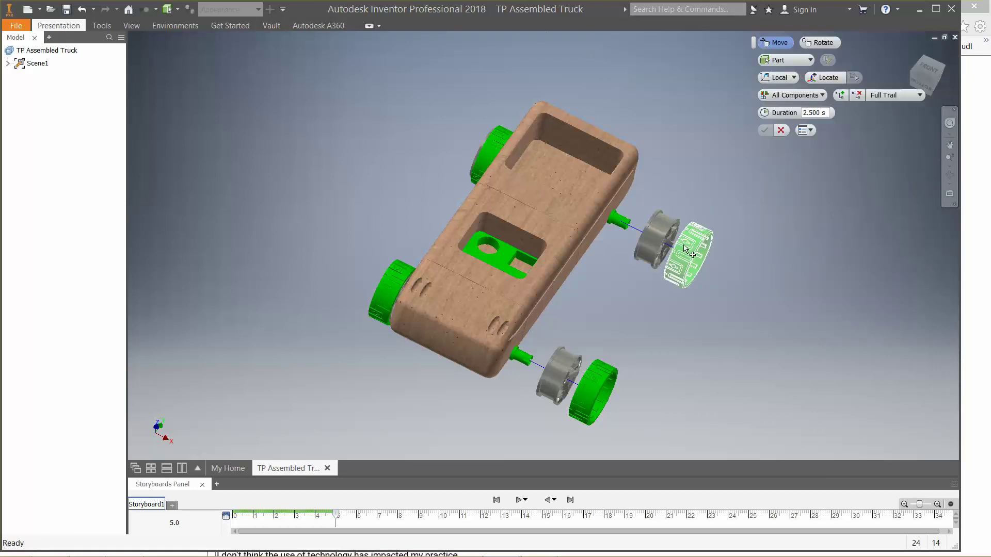
{"action": "left_click", "coordinate": [659, 237], "text": "ctrl"}
{"action": "left_click", "coordinate": [619, 221], "text": "ctrl"}
{"action": "left_click", "coordinate": [523, 355], "text": "ctrl"}
{"action": "left_click", "coordinate": [560, 375], "text": "ctrl"}
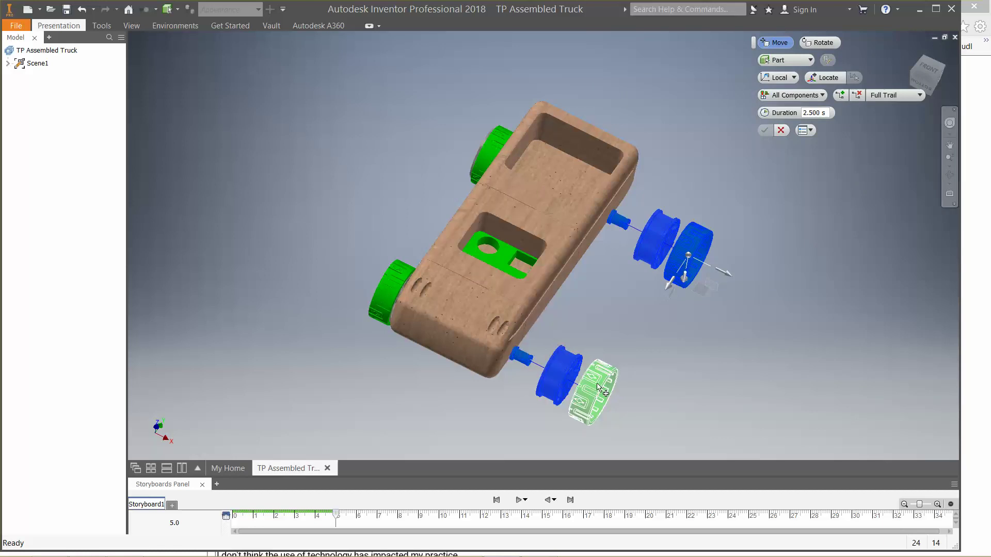
{"action": "left_click", "coordinate": [599, 388], "text": "ctrl"}
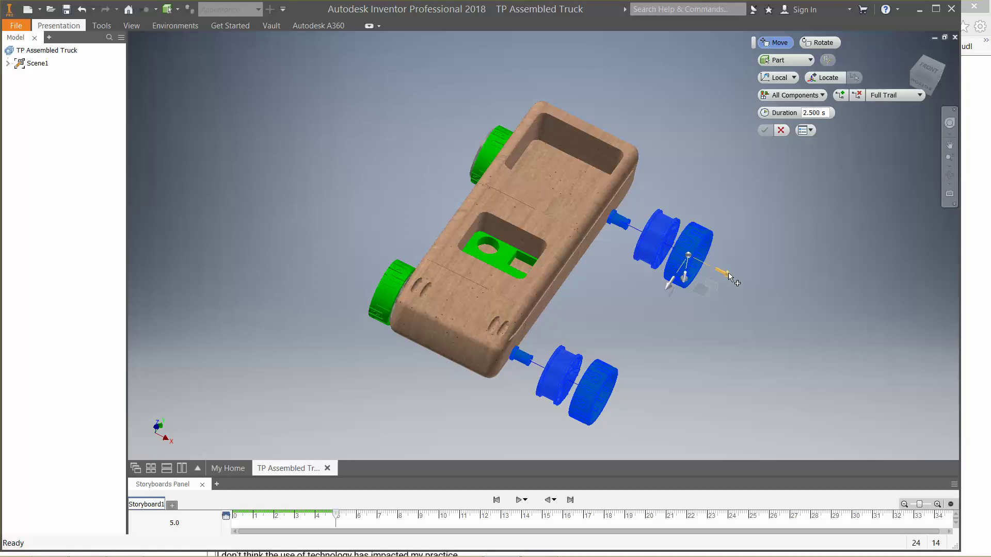
{"action": "left_click", "coordinate": [729, 277]}
{"action": "type", "text": "1"}
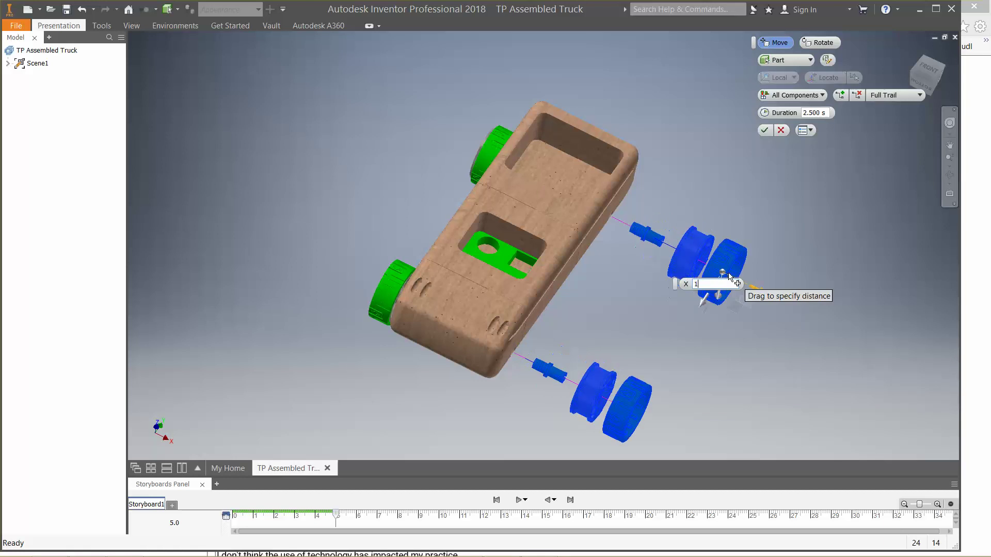
{"action": "key", "text": "Return"}
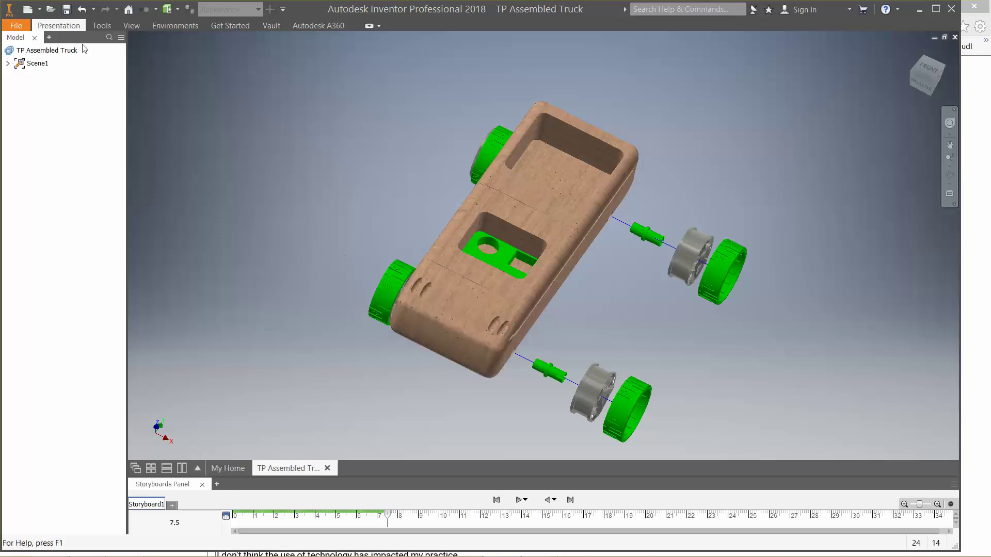
Step: Tweak the rear-left and front-left tires -1 in along X
{"action": "left_click", "coordinate": [59, 26]}
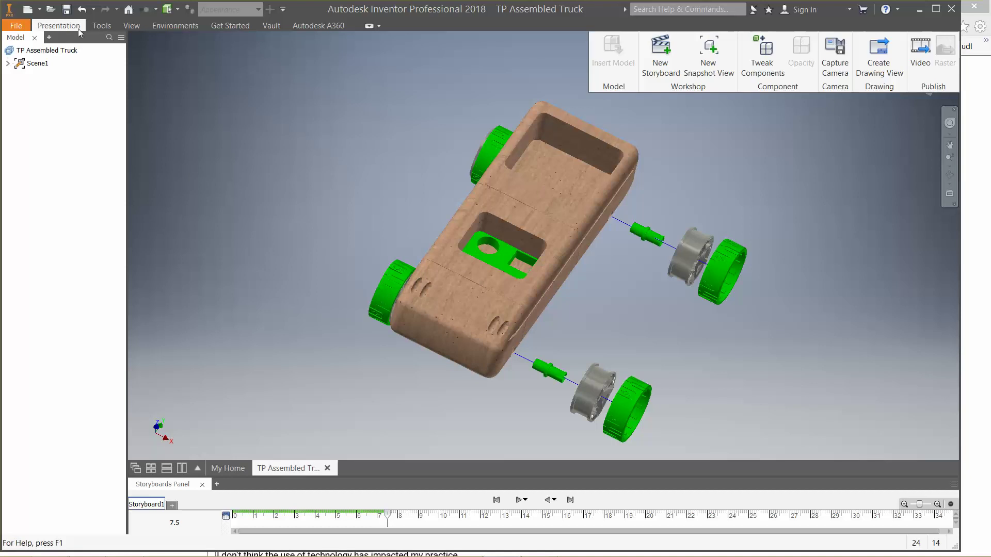
{"action": "left_click", "coordinate": [766, 59]}
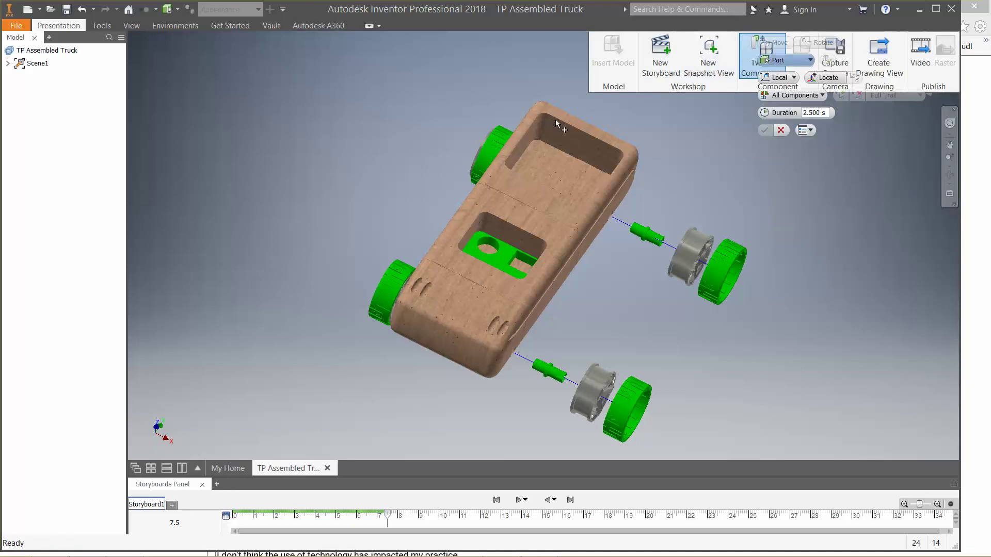
{"action": "left_click", "coordinate": [494, 147]}
{"action": "left_click", "coordinate": [395, 284], "text": "ctrl"}
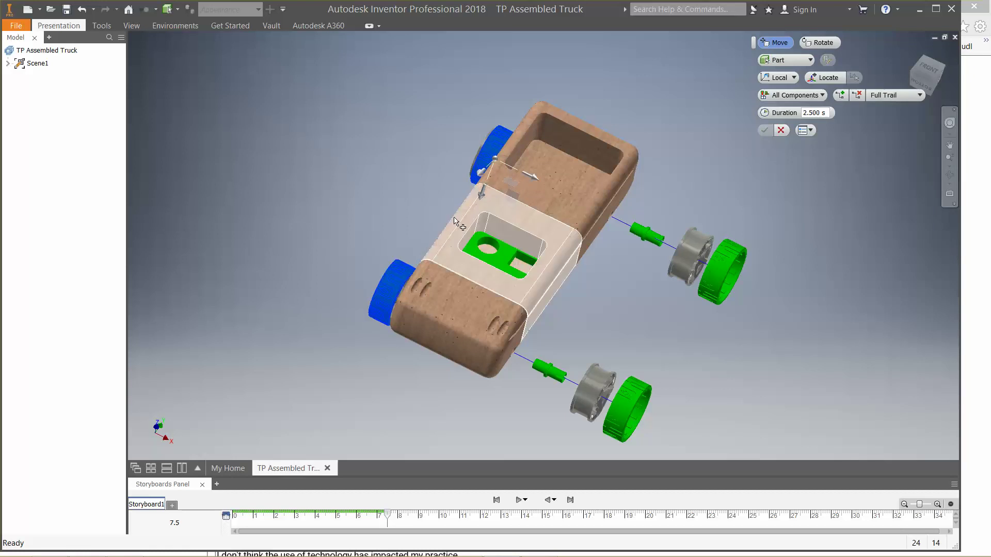
{"action": "left_click", "coordinate": [537, 178]}
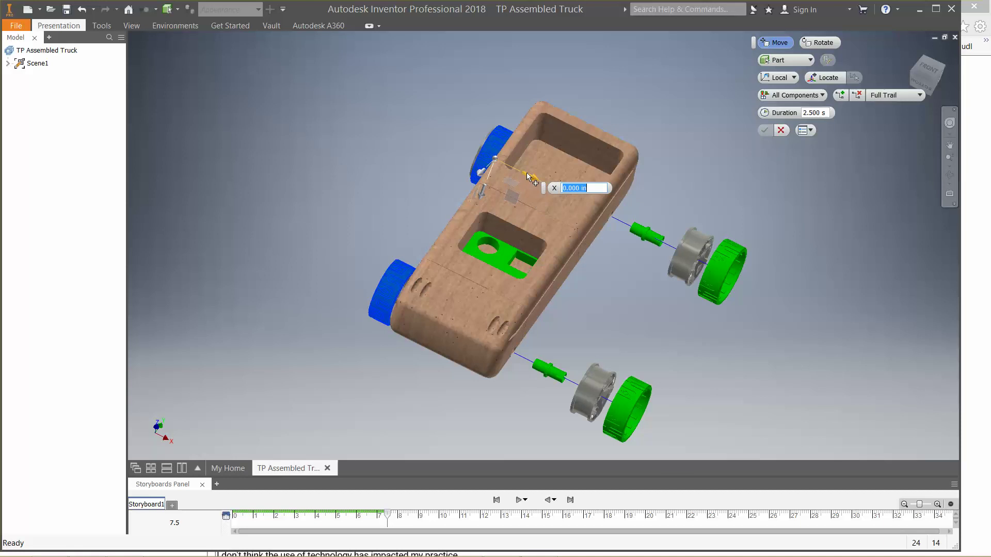
{"action": "type", "text": "-1"}
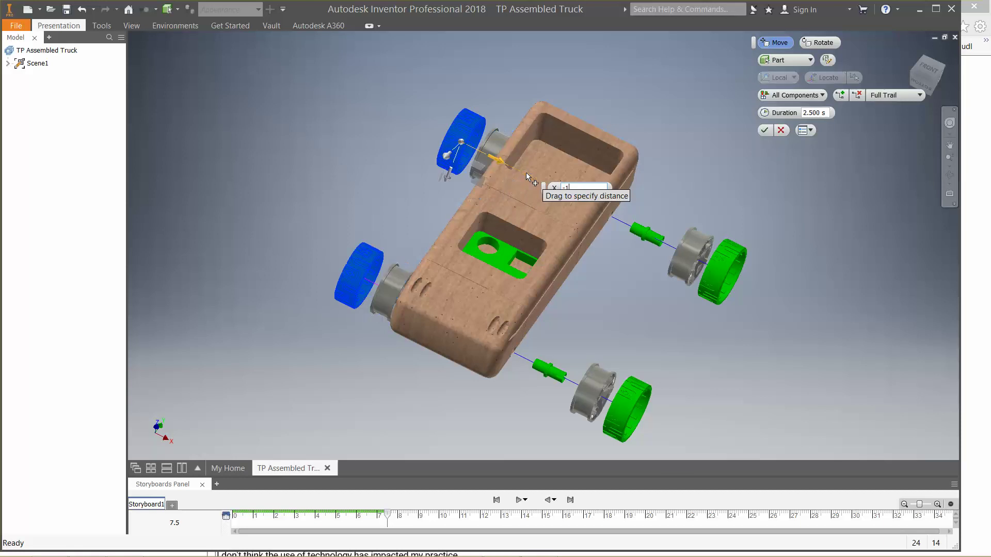
{"action": "key", "text": "Return"}
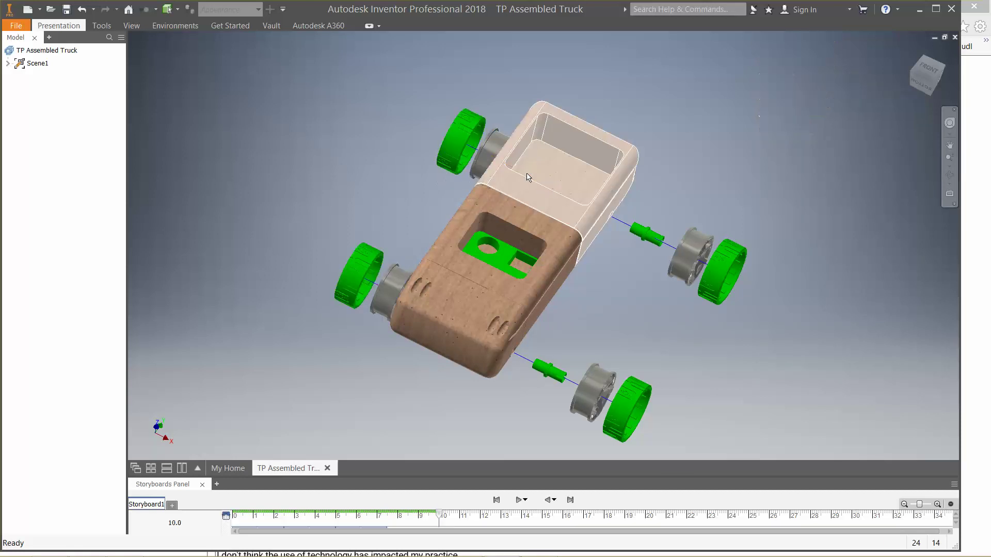
Step: Tweak both left-side tires and hubs -1 in along X
{"action": "left_click", "coordinate": [59, 26]}
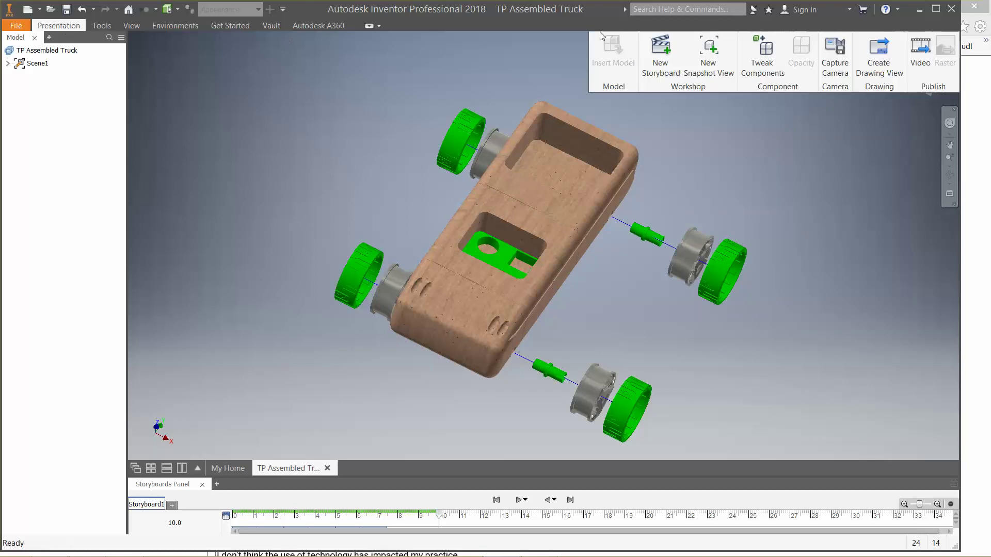
{"action": "left_click", "coordinate": [765, 54]}
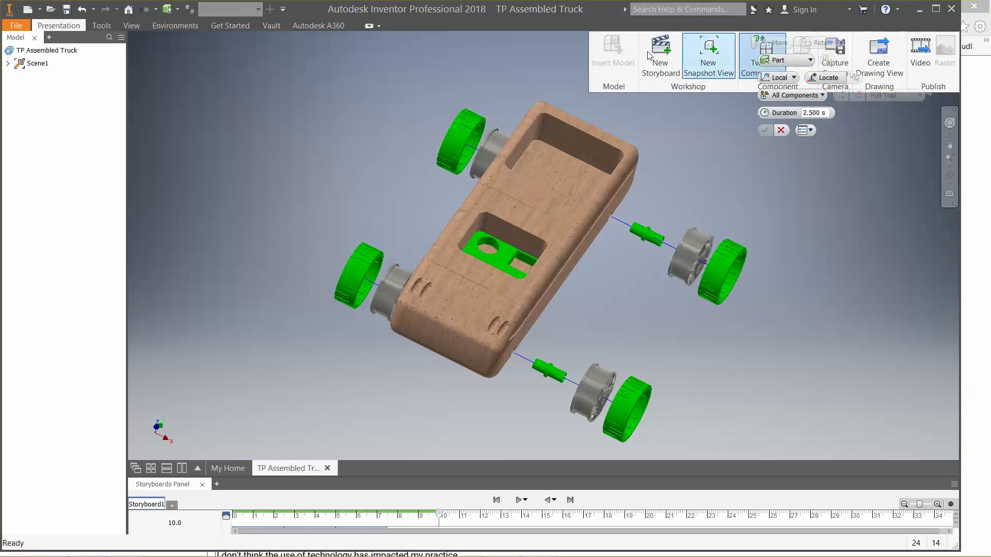
{"action": "left_click", "coordinate": [461, 142]}
{"action": "left_click", "coordinate": [363, 274], "text": "ctrl"}
{"action": "left_click", "coordinate": [393, 289], "text": "ctrl"}
{"action": "left_click", "coordinate": [498, 146], "text": "ctrl"}
{"action": "left_click", "coordinate": [500, 164]}
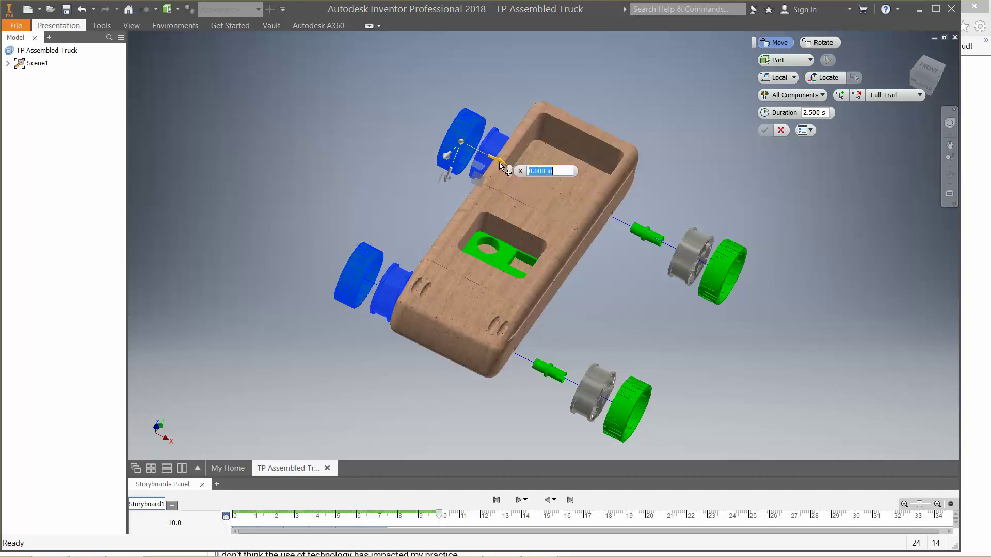
{"action": "type", "text": "-1"}
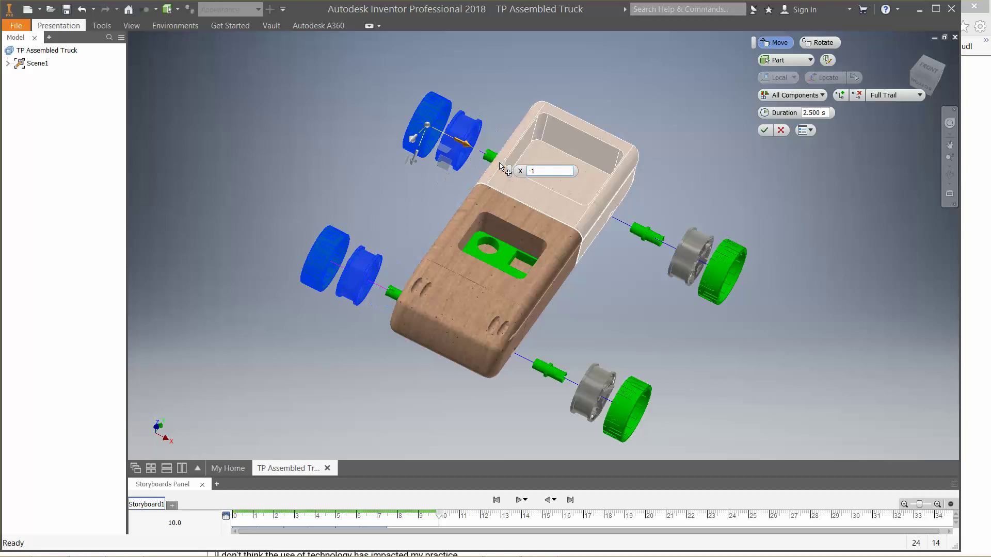
{"action": "key", "text": "Return"}
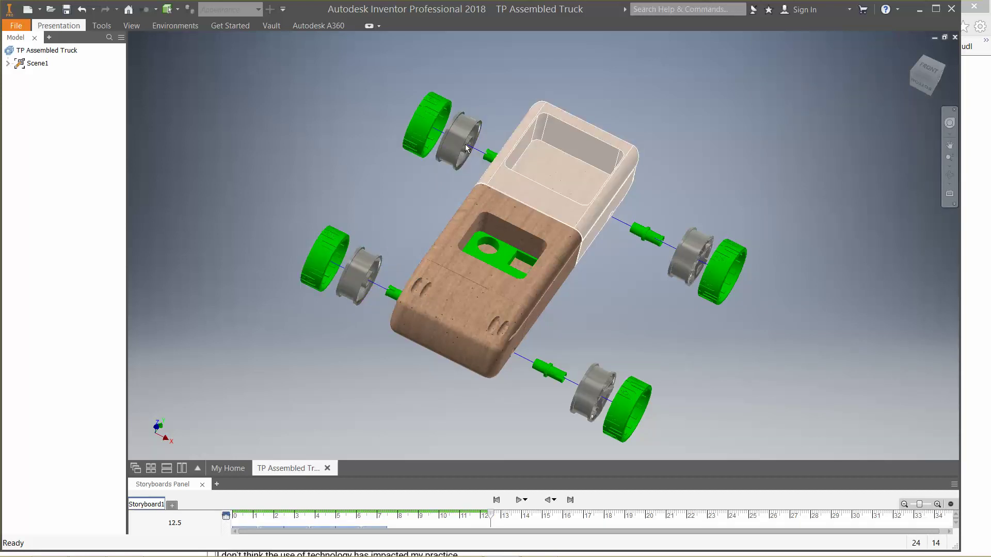
Step: Tweak both left-side tires, hubs and axles another -1 in along X
{"action": "left_click", "coordinate": [65, 30]}
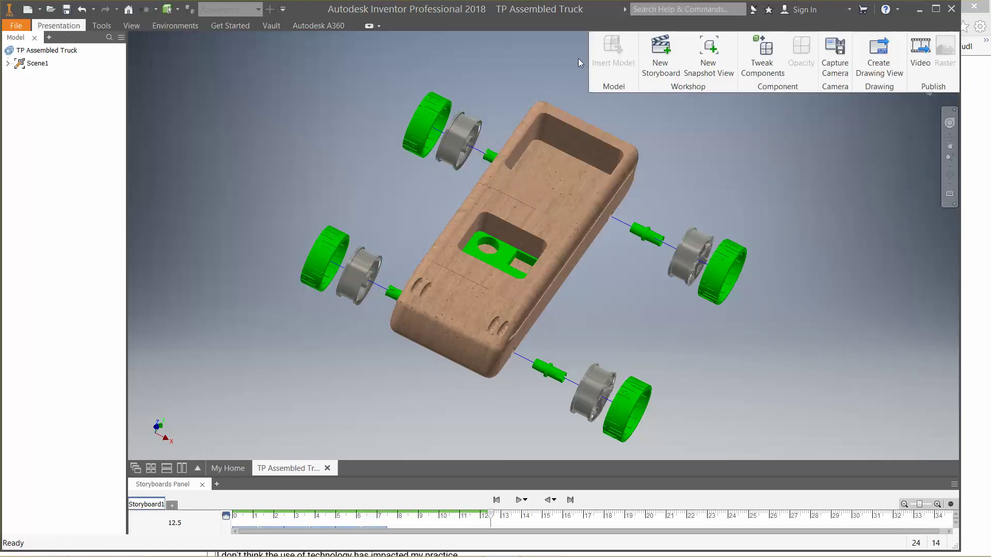
{"action": "left_click", "coordinate": [762, 57]}
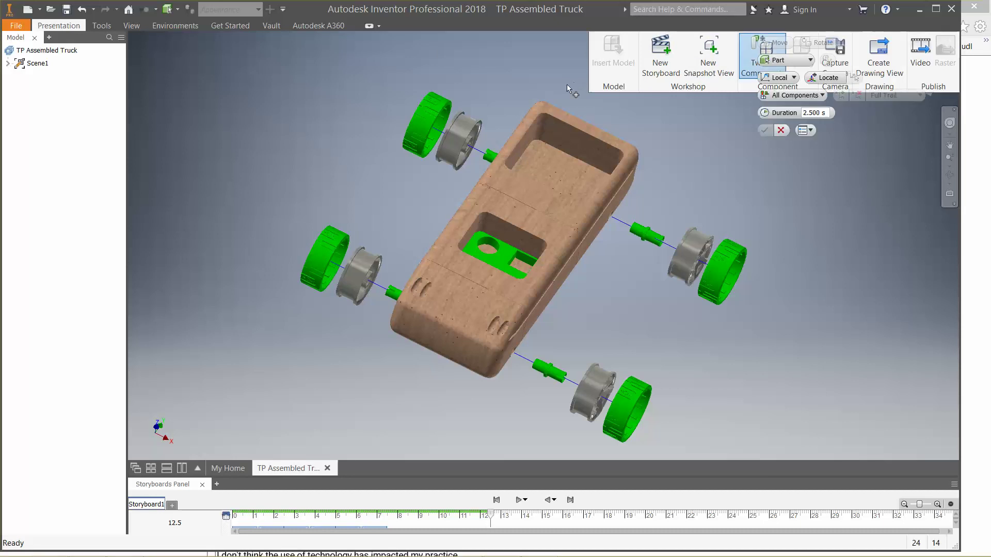
{"action": "left_click", "coordinate": [447, 124]}
{"action": "left_click", "coordinate": [462, 136], "text": "ctrl"}
{"action": "left_click", "coordinate": [490, 156], "text": "ctrl"}
{"action": "left_click", "coordinate": [394, 292], "text": "ctrl"}
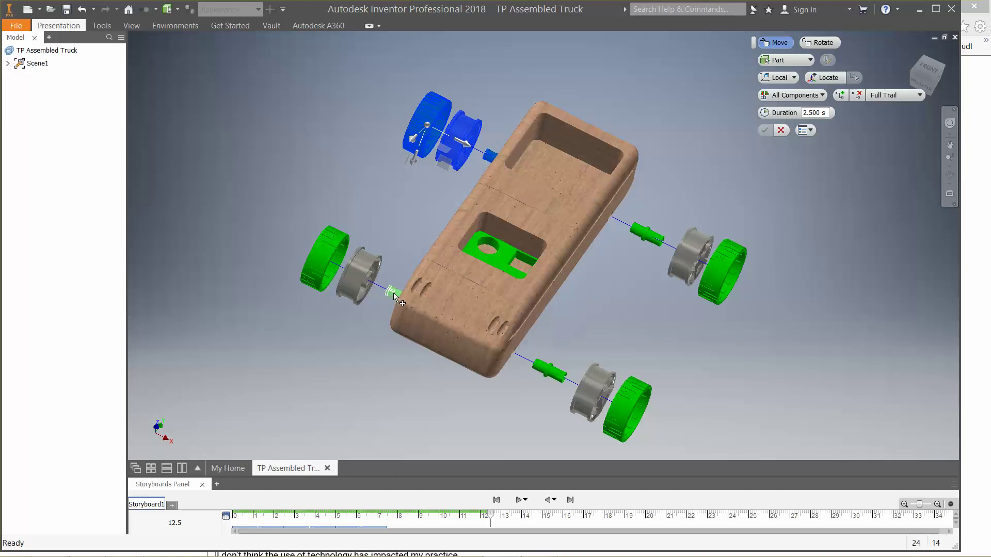
{"action": "left_click", "coordinate": [340, 268], "text": "ctrl"}
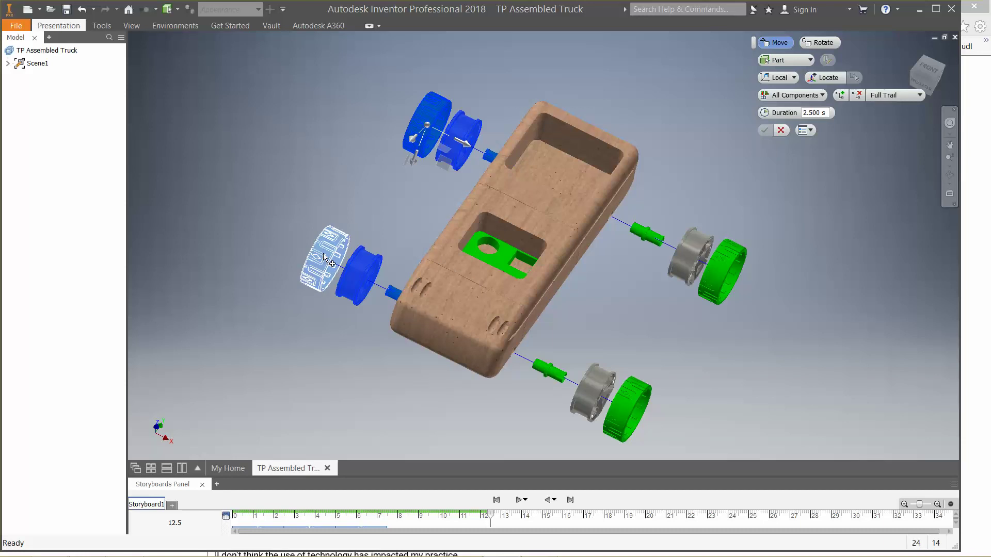
{"action": "left_click", "coordinate": [324, 258], "text": "ctrl"}
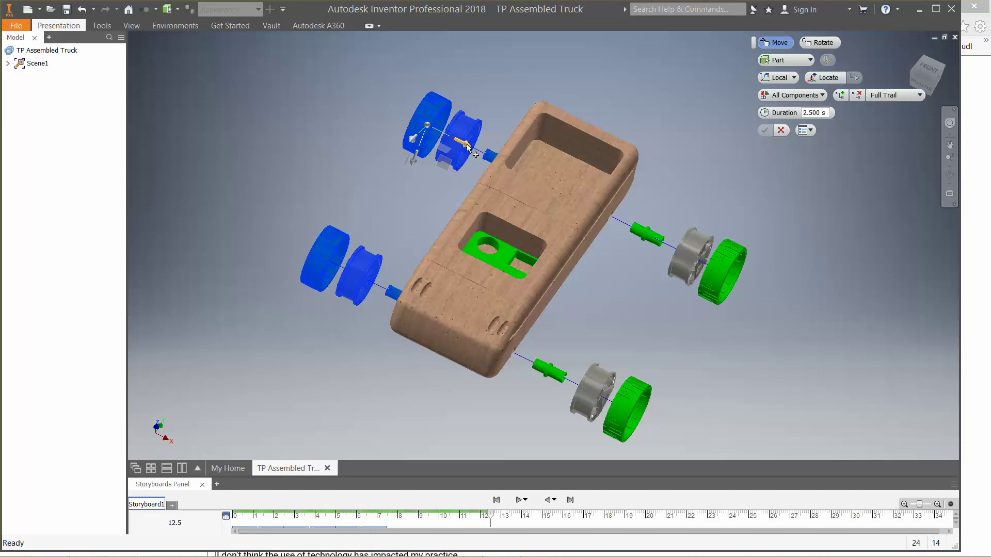
{"action": "left_click", "coordinate": [466, 146]}
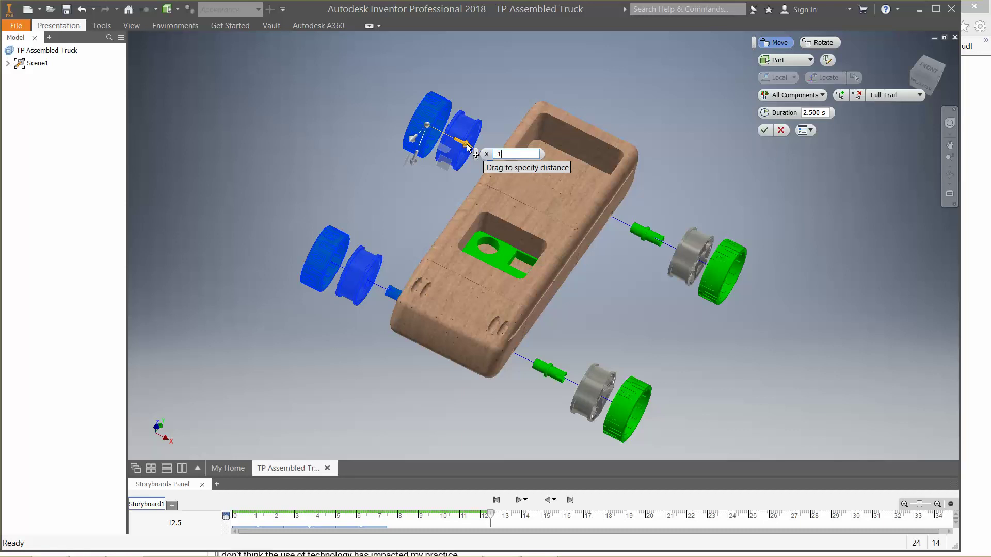
{"action": "type", "text": "-1"}
{"action": "key", "text": "Return"}
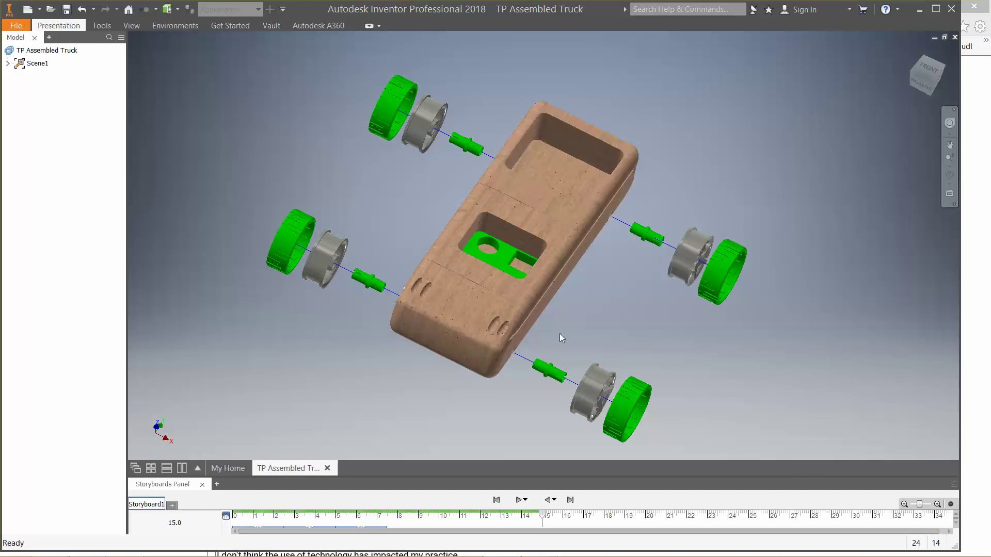
Step: Tweak the truck body's end block -1 in along Y
{"action": "left_click", "coordinate": [67, 29]}
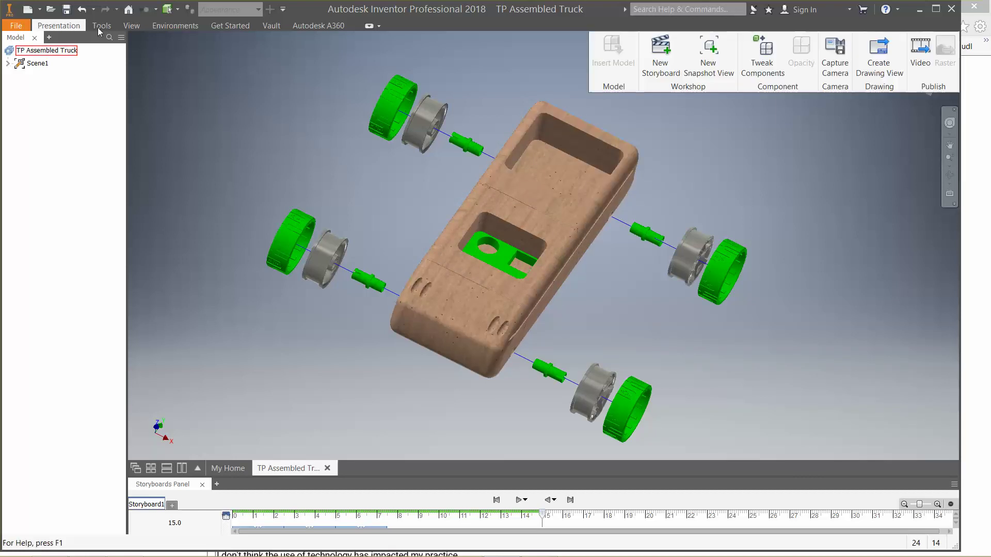
{"action": "left_click", "coordinate": [768, 59]}
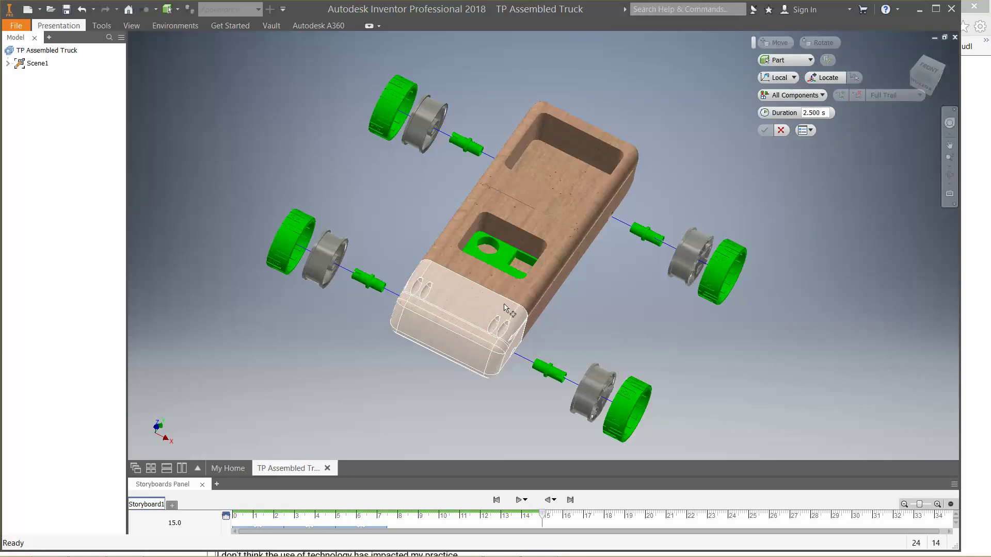
{"action": "left_click", "coordinate": [517, 346]}
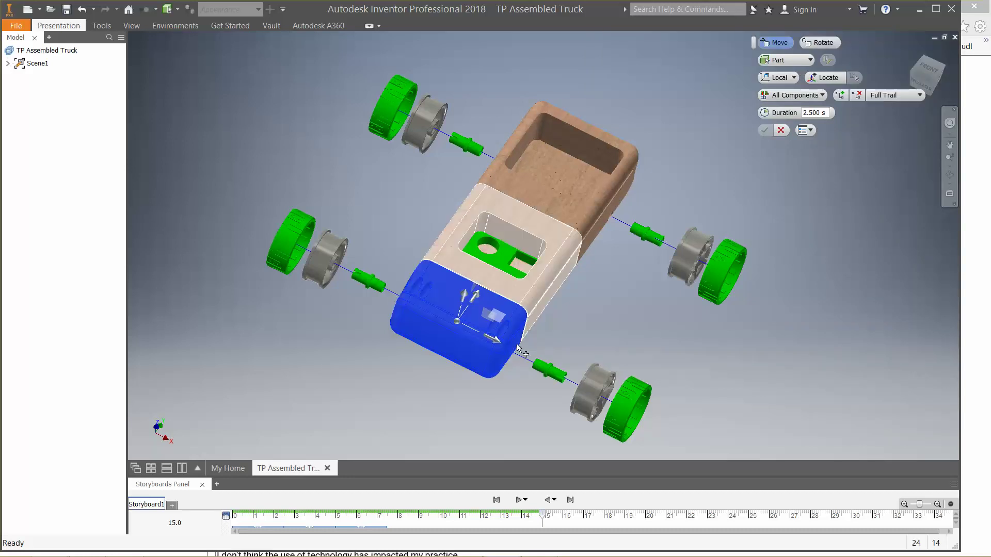
{"action": "left_click", "coordinate": [475, 296]}
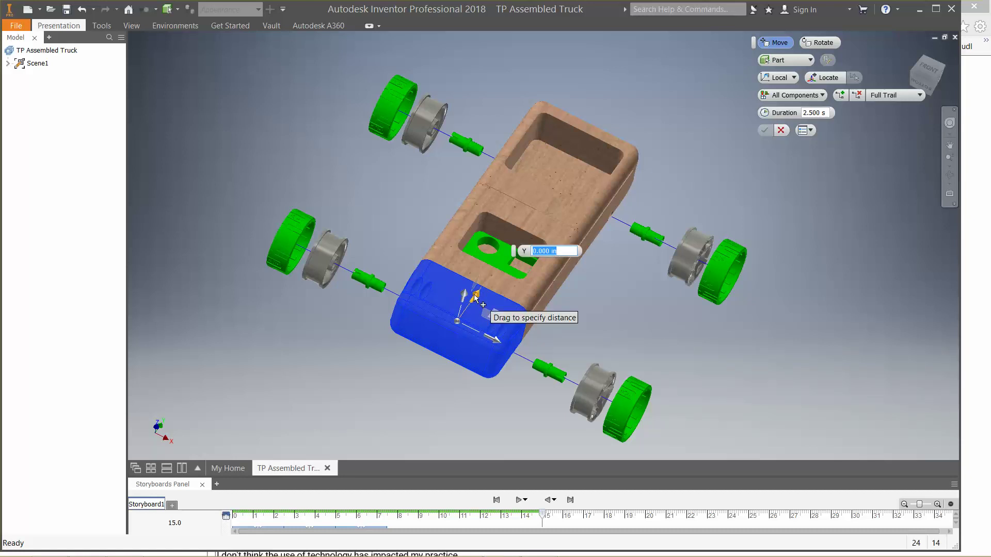
{"action": "type", "text": "-1"}
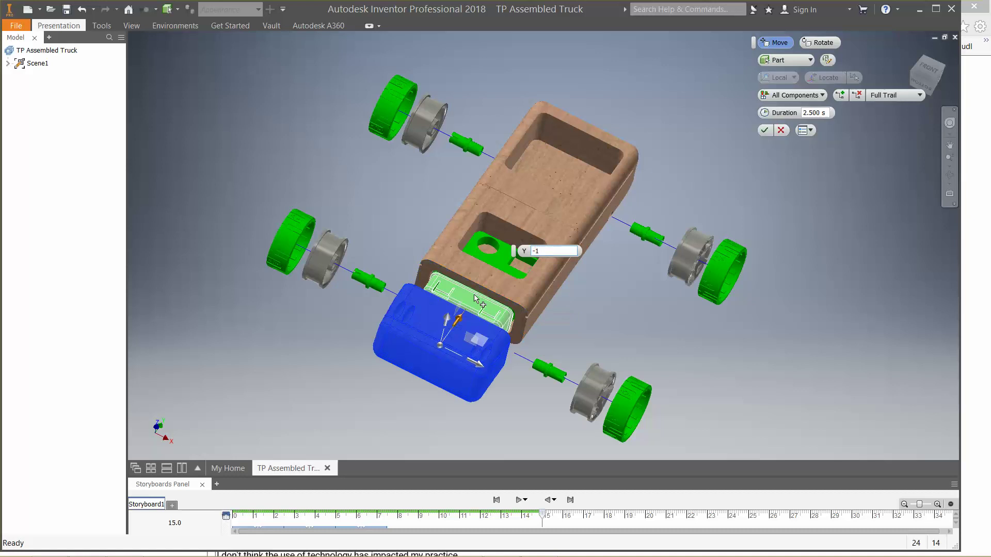
{"action": "key", "text": "Return"}
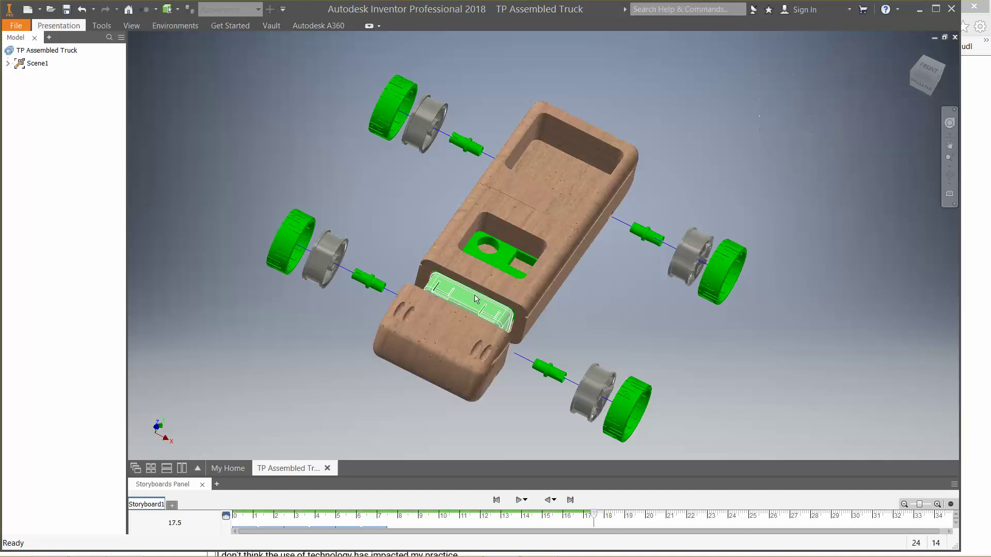
Step: Tweak the green inner part and end block -1 in along Z
{"action": "left_click", "coordinate": [59, 25]}
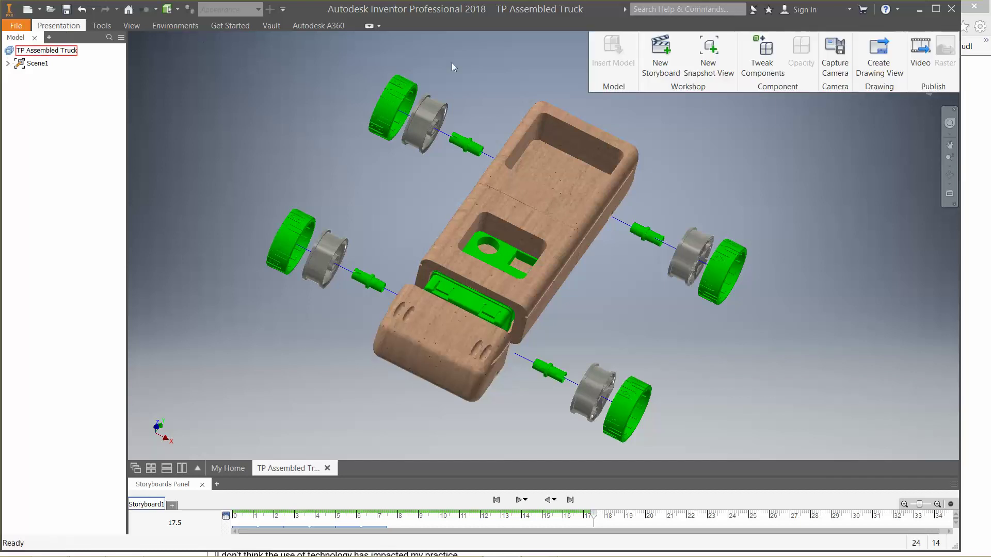
{"action": "left_click", "coordinate": [763, 60]}
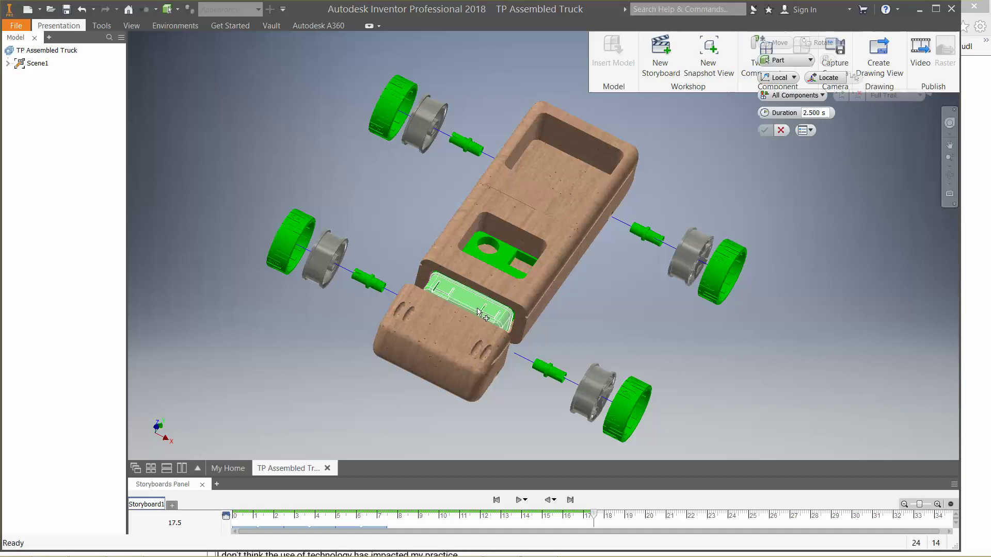
{"action": "left_click", "coordinate": [474, 306]}
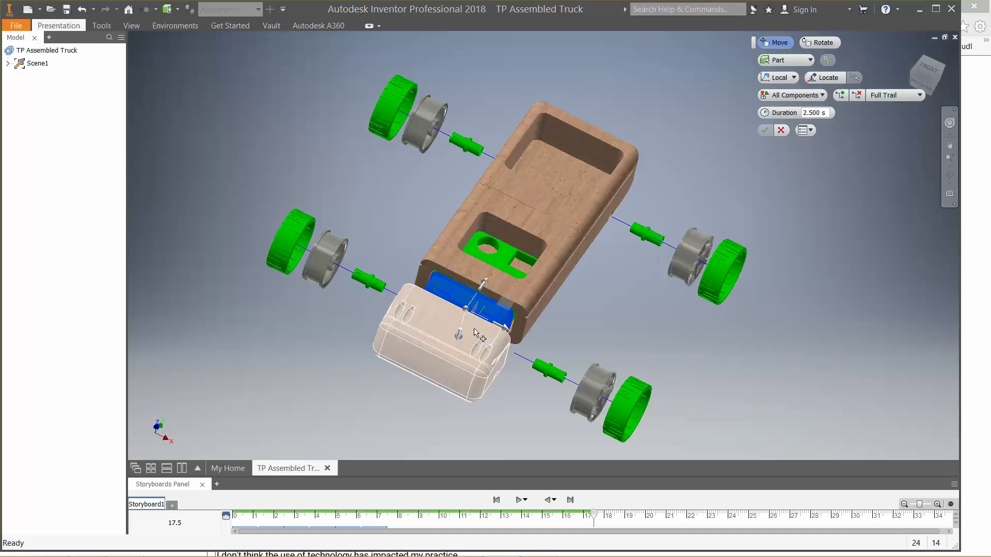
{"action": "left_click", "coordinate": [453, 338]}
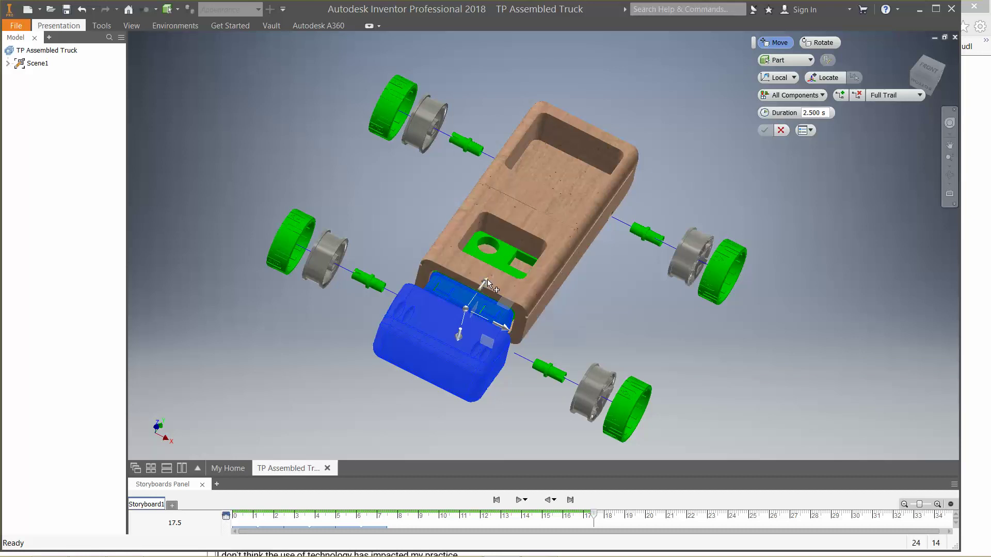
{"action": "left_click", "coordinate": [486, 284]}
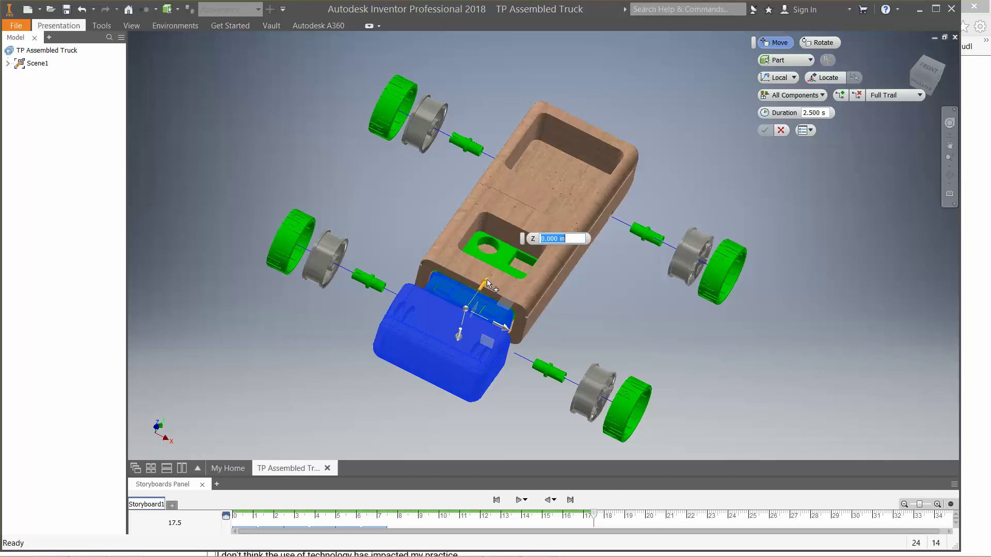
{"action": "type", "text": "-1"}
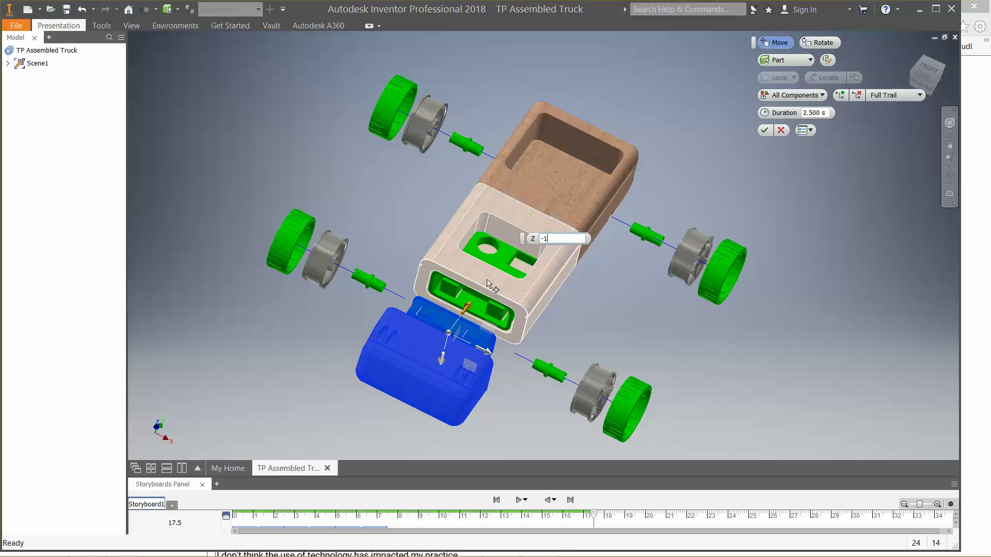
{"action": "key", "text": "Return"}
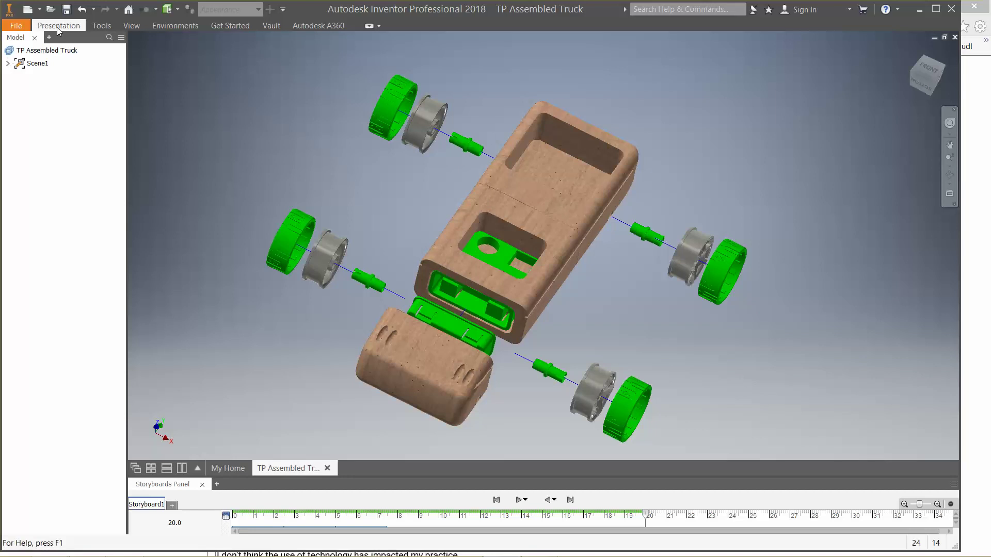
Step: Tweak the end block and green slot part -1 in along Y
{"action": "left_click", "coordinate": [59, 27]}
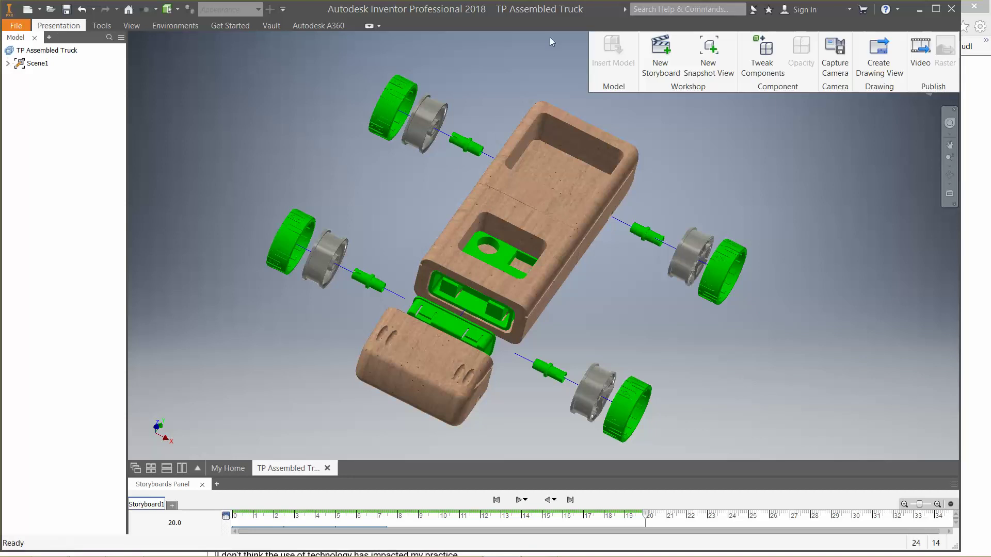
{"action": "left_click", "coordinate": [763, 63]}
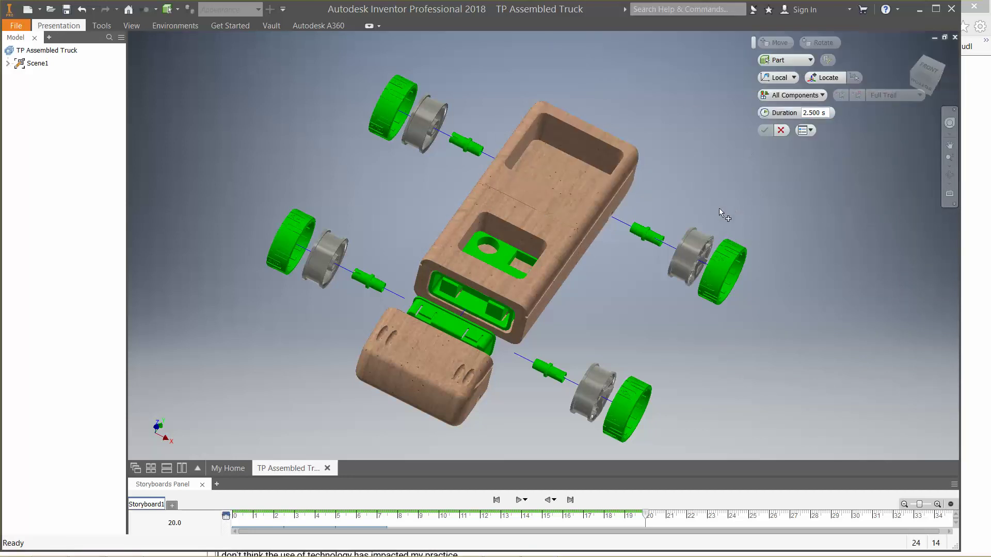
{"action": "left_click", "coordinate": [430, 354]}
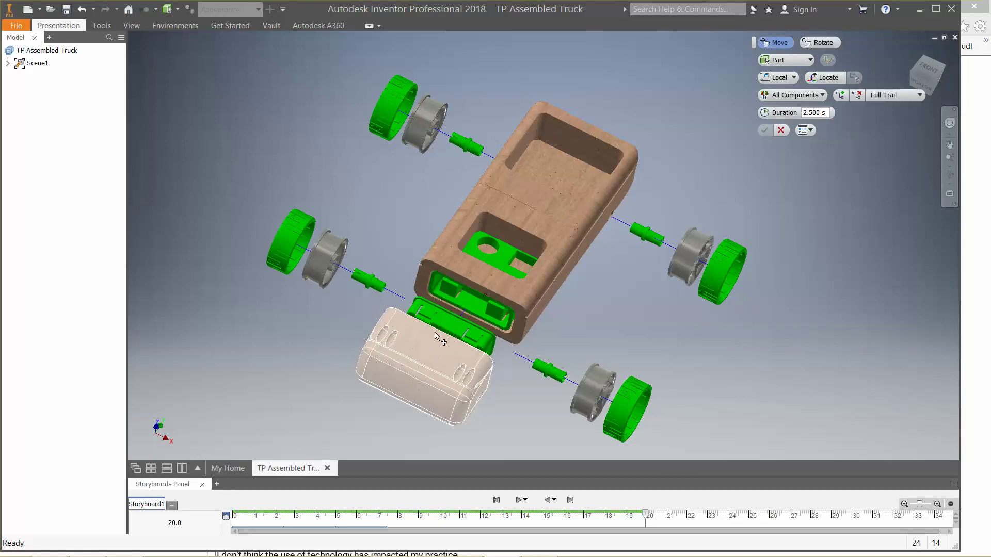
{"action": "left_click", "coordinate": [465, 307], "text": "ctrl"}
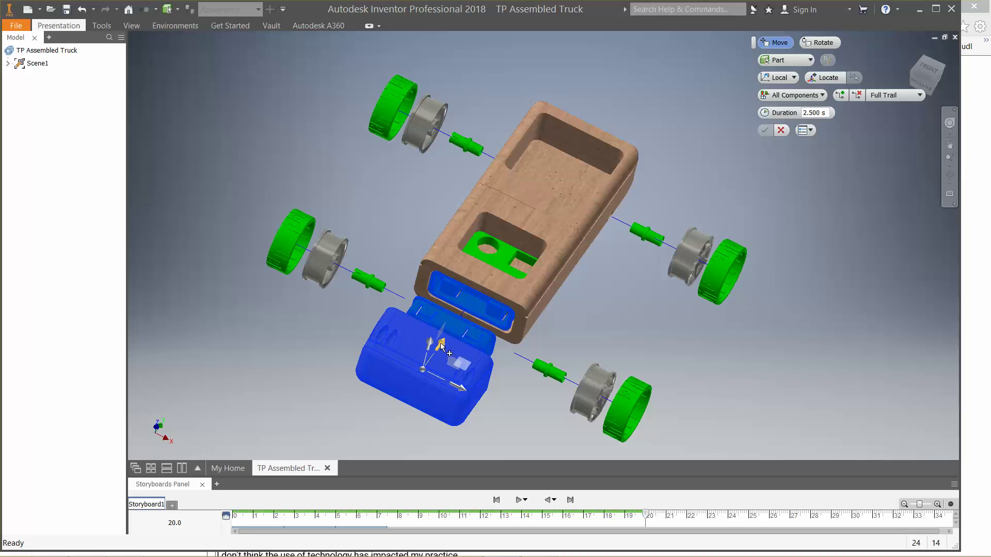
{"action": "left_click", "coordinate": [440, 343]}
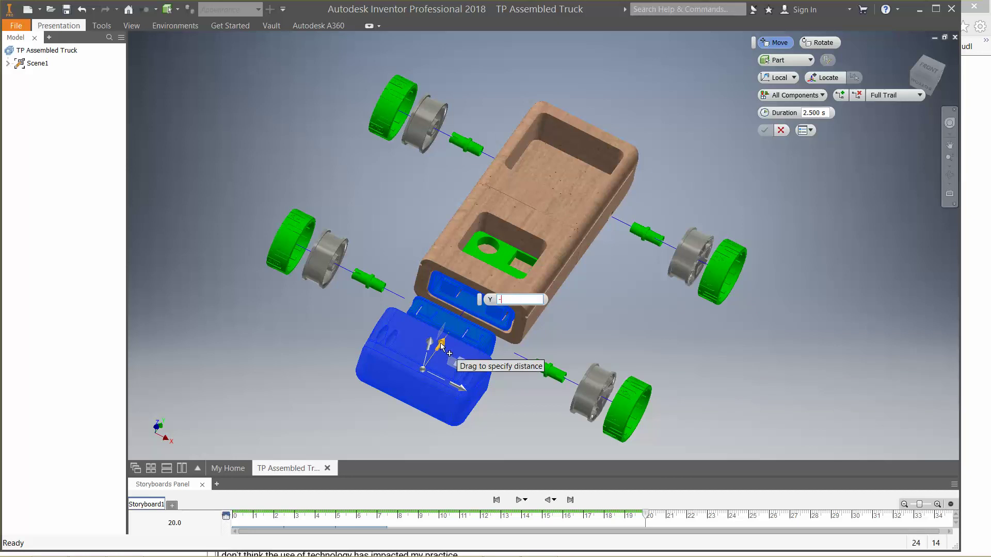
{"action": "type", "text": "-1"}
{"action": "key", "text": "Return"}
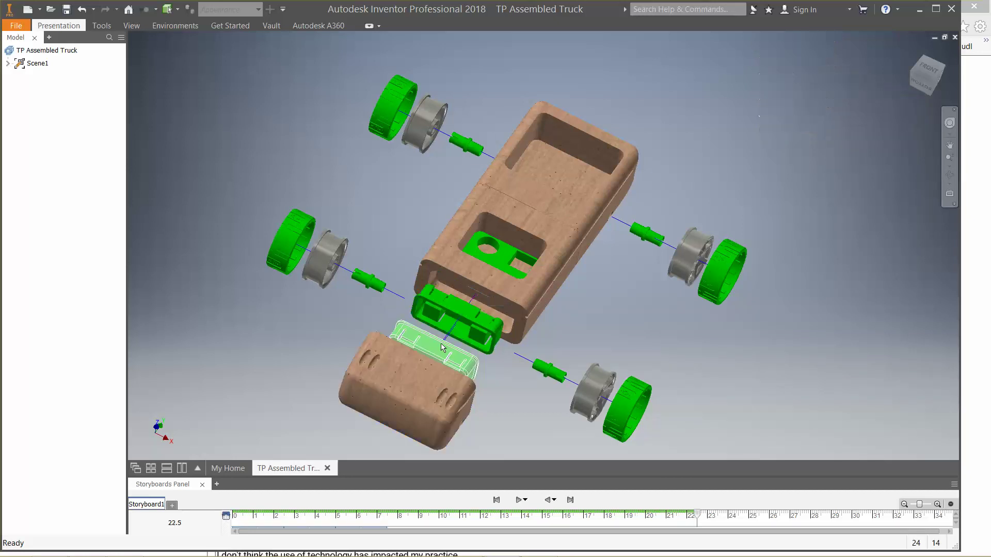
Step: Tweak the green shape-sorter insert 2 in upward along Z, then orbit the view
{"action": "left_click", "coordinate": [74, 27]}
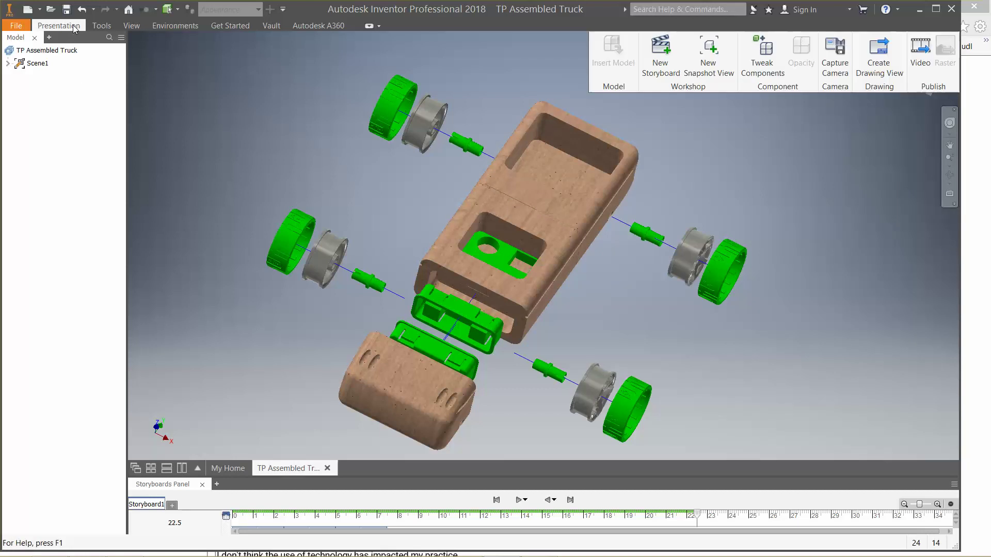
{"action": "left_click", "coordinate": [771, 60]}
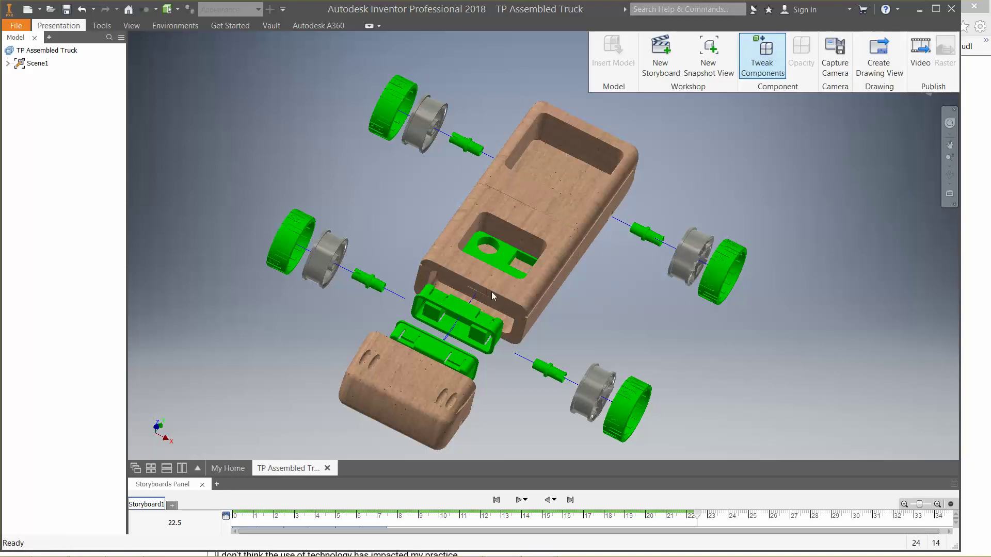
{"action": "left_click", "coordinate": [507, 259]}
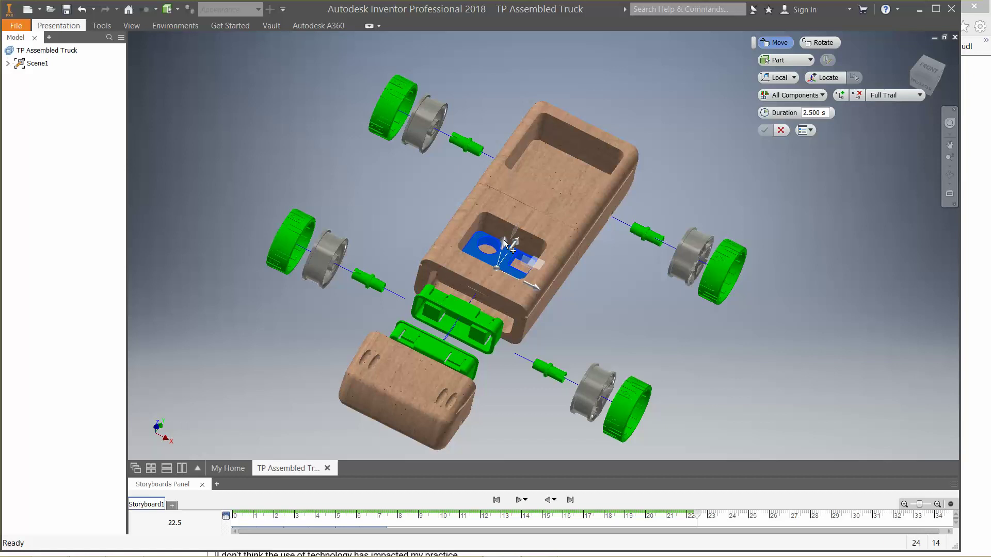
{"action": "left_click", "coordinate": [503, 242]}
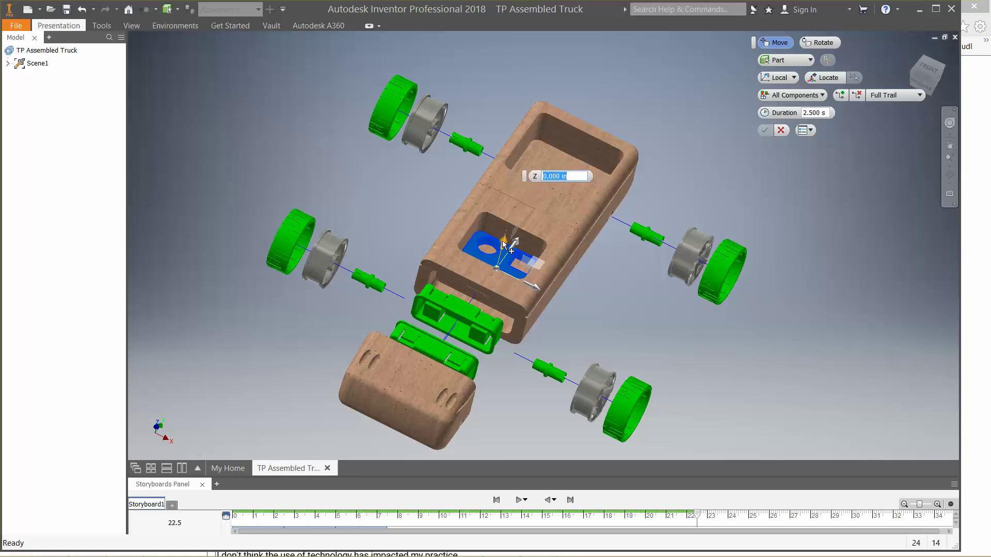
{"action": "type", "text": "2"}
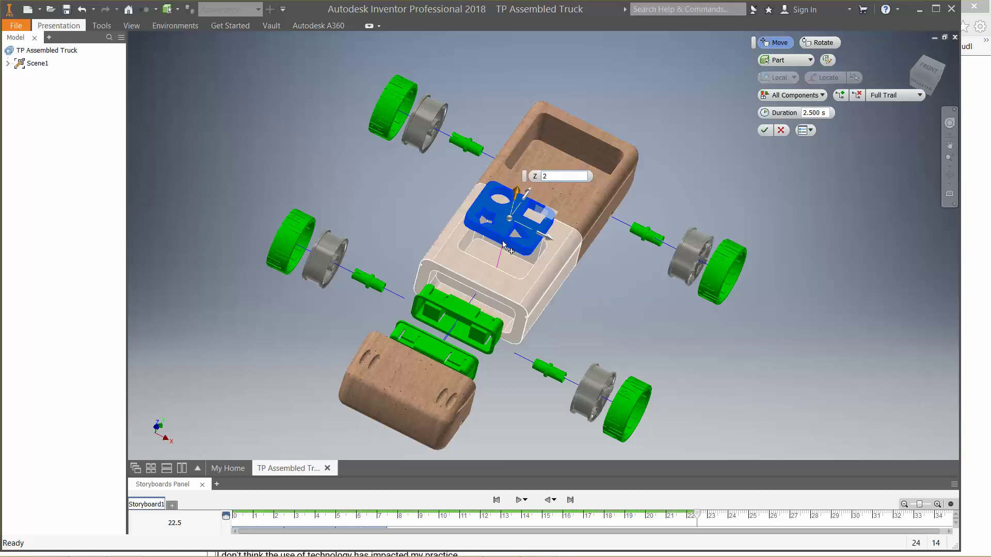
{"action": "key", "text": "Return"}
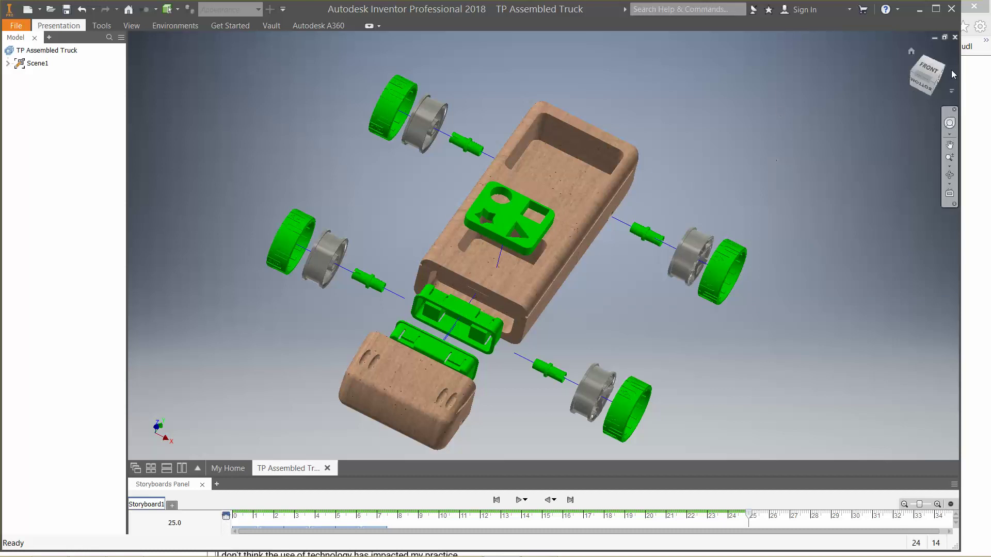
{"action": "middle_click_drag", "start_coordinate": [671, 165], "coordinate": [759, 182], "text": "shift"}
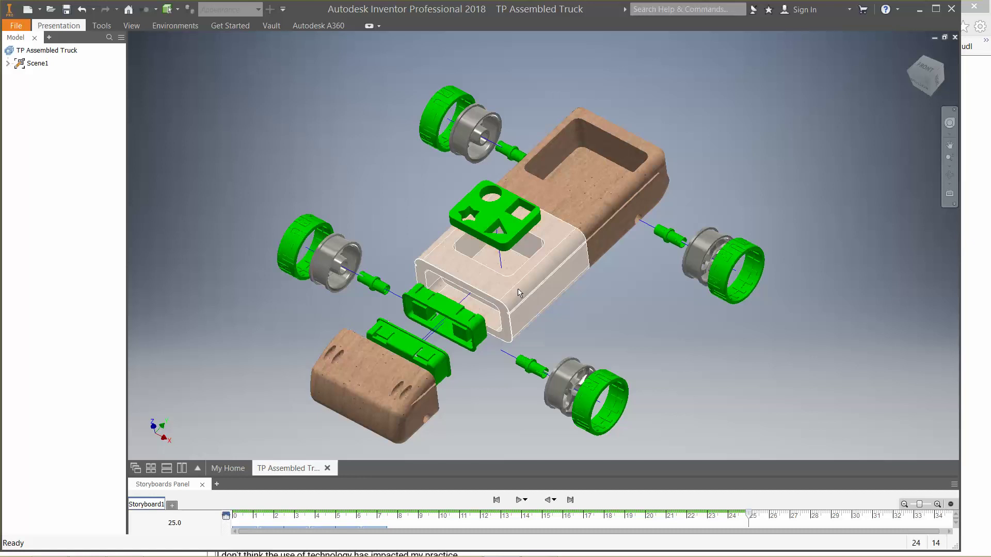
Step: Tweak the wooden cab 1 in along Y
{"action": "left_click", "coordinate": [59, 26]}
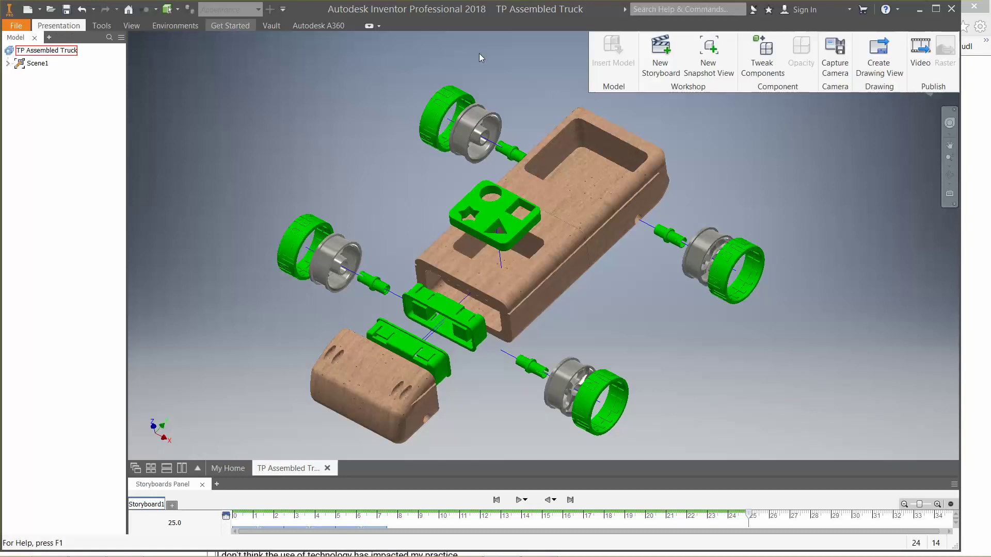
{"action": "left_click", "coordinate": [611, 171]}
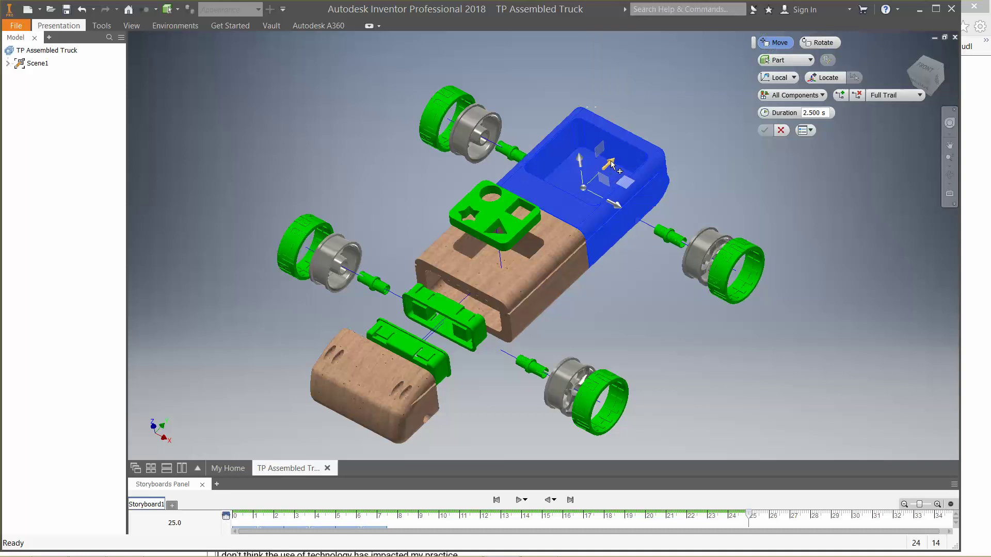
{"action": "left_click", "coordinate": [610, 164]}
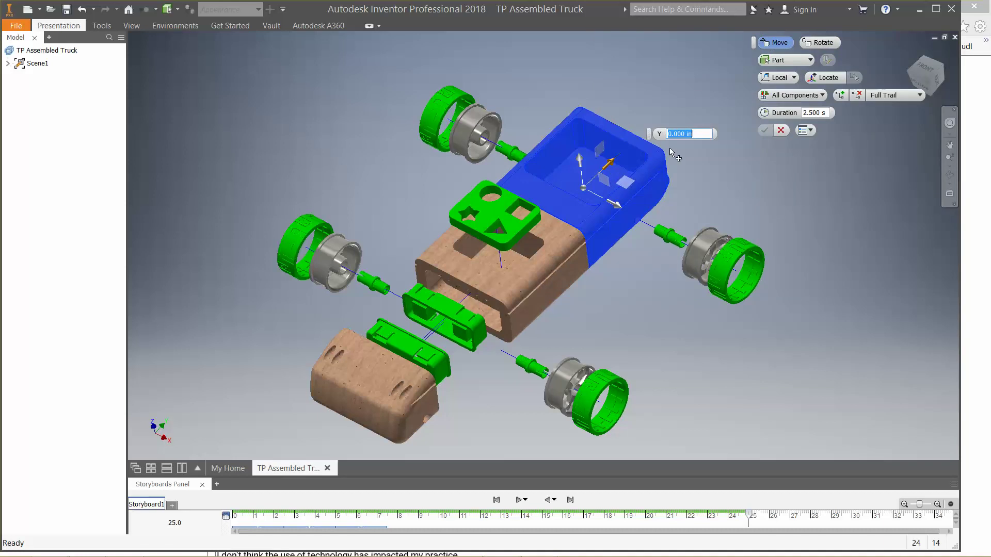
{"action": "type", "text": "1"}
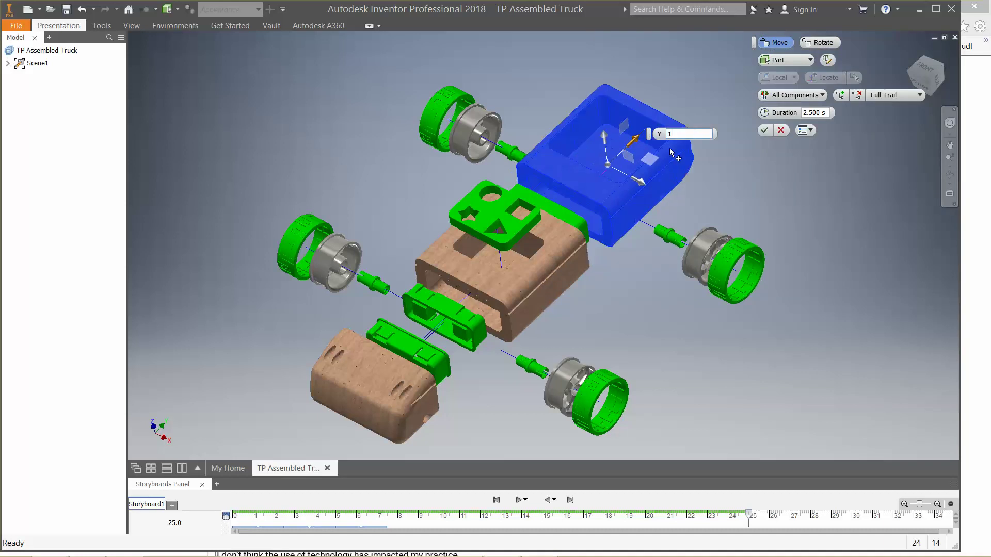
{"action": "key", "text": "Return"}
{"action": "key", "text": "Return"}
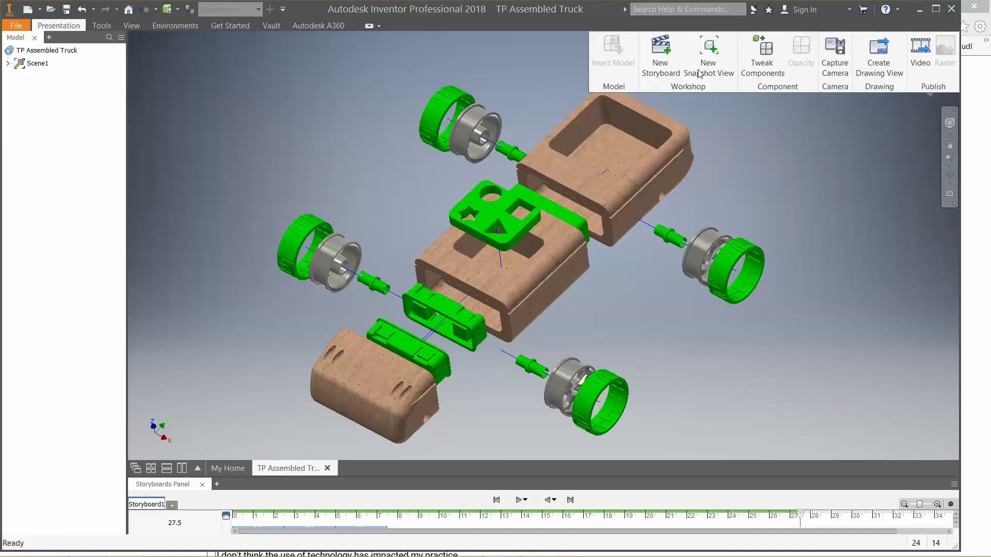
Step: Tweak the cab and green connector strip another 1 in along Y
{"action": "left_click", "coordinate": [758, 51]}
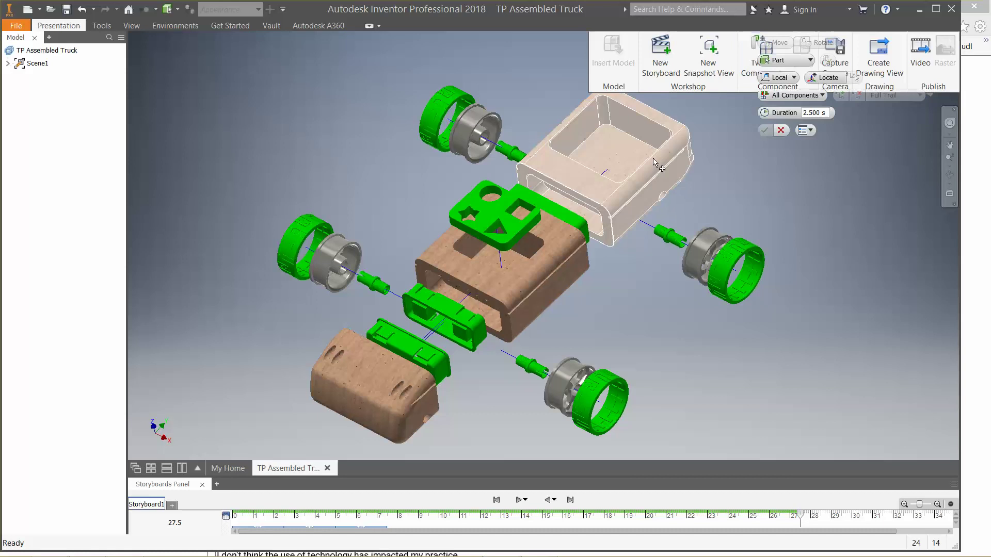
{"action": "left_click", "coordinate": [601, 194]}
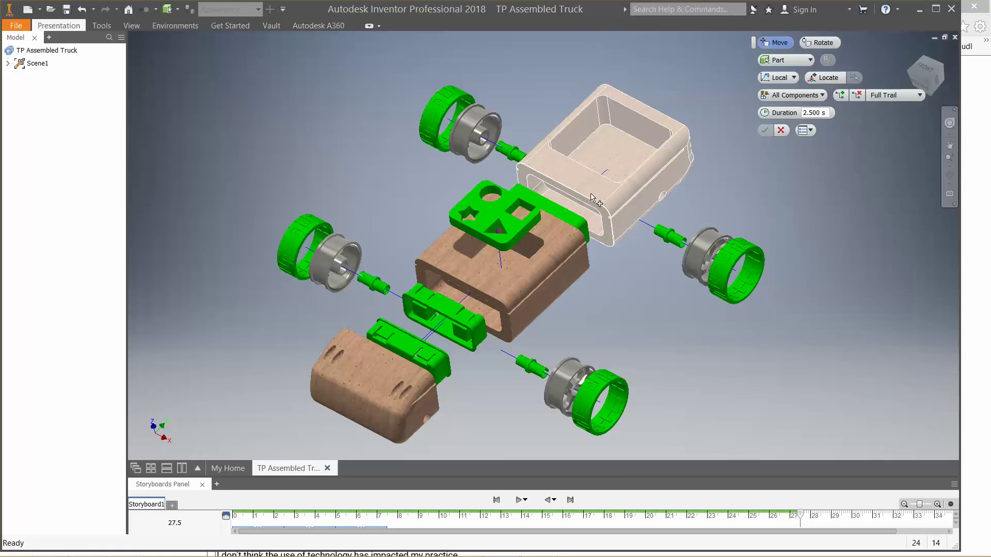
{"action": "left_click", "coordinate": [576, 225], "text": "ctrl"}
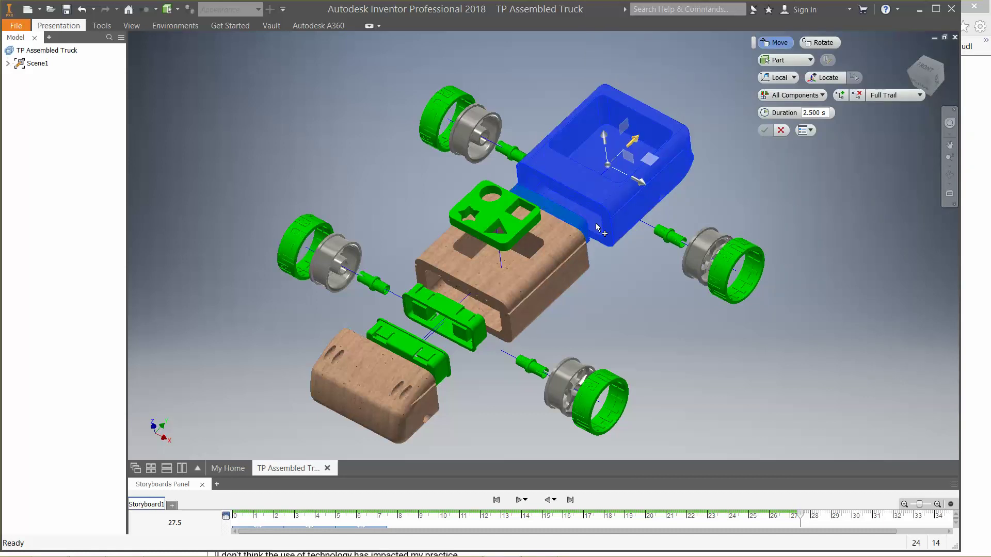
{"action": "left_click", "coordinate": [637, 139]}
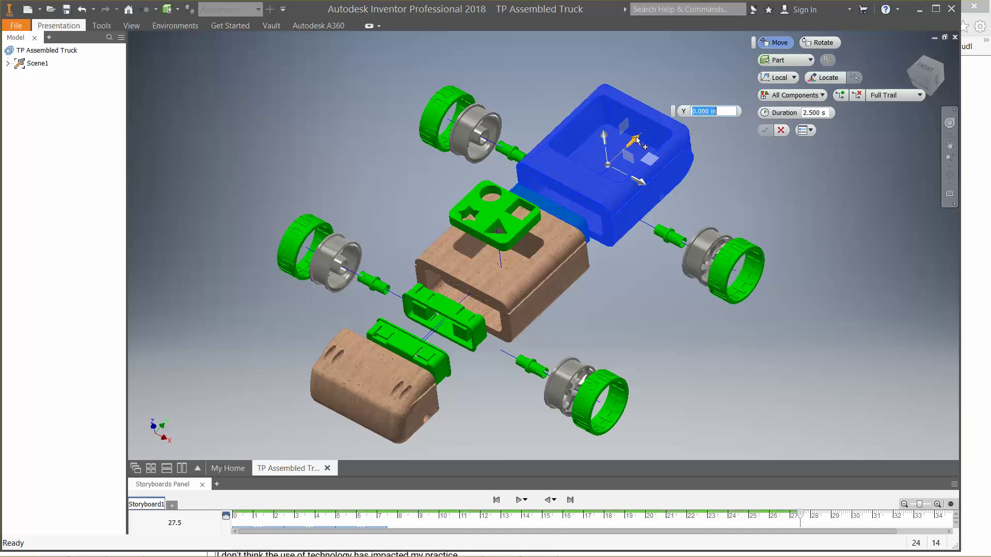
{"action": "type", "text": "1"}
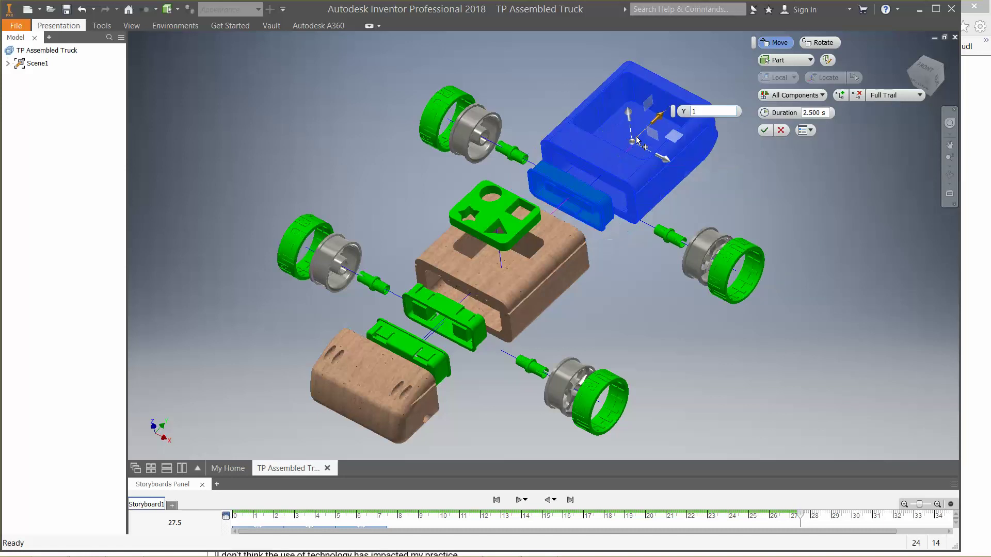
{"action": "left_click", "coordinate": [764, 130]}
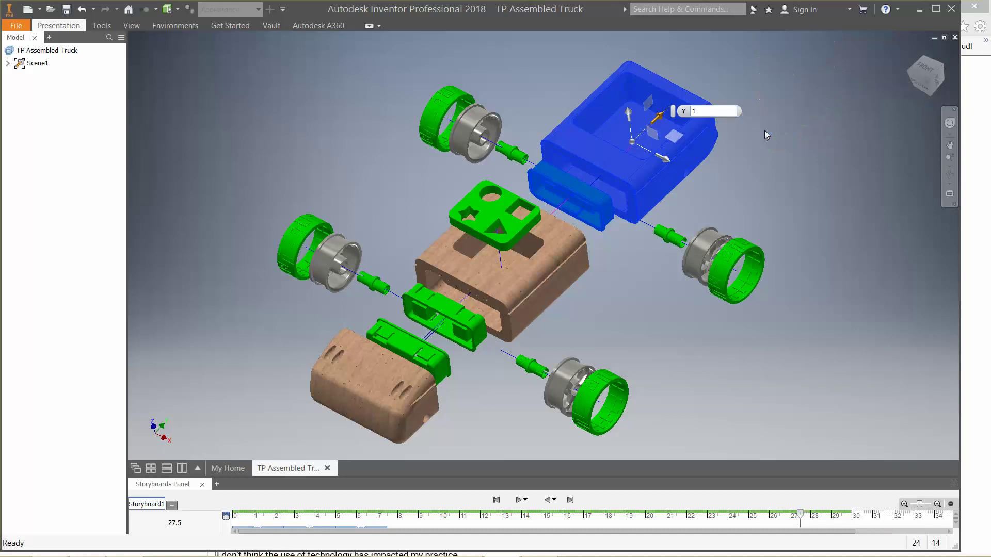
Step: Drag the wooden cab further out along Y, leaving the green strip floating between cab and body
{"action": "left_click", "coordinate": [59, 25]}
{"action": "left_click", "coordinate": [763, 52]}
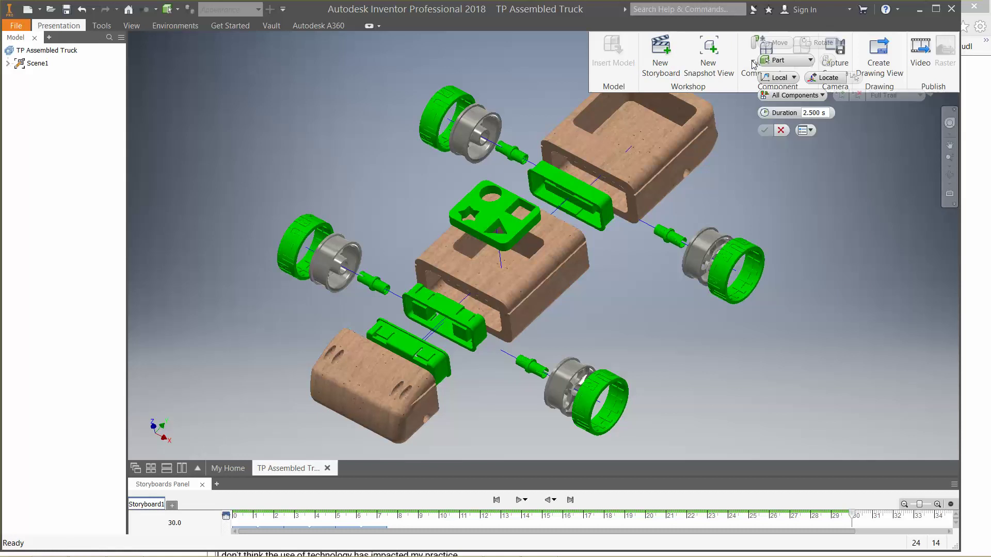
{"action": "left_click", "coordinate": [681, 135]}
{"action": "left_click", "coordinate": [627, 165]}
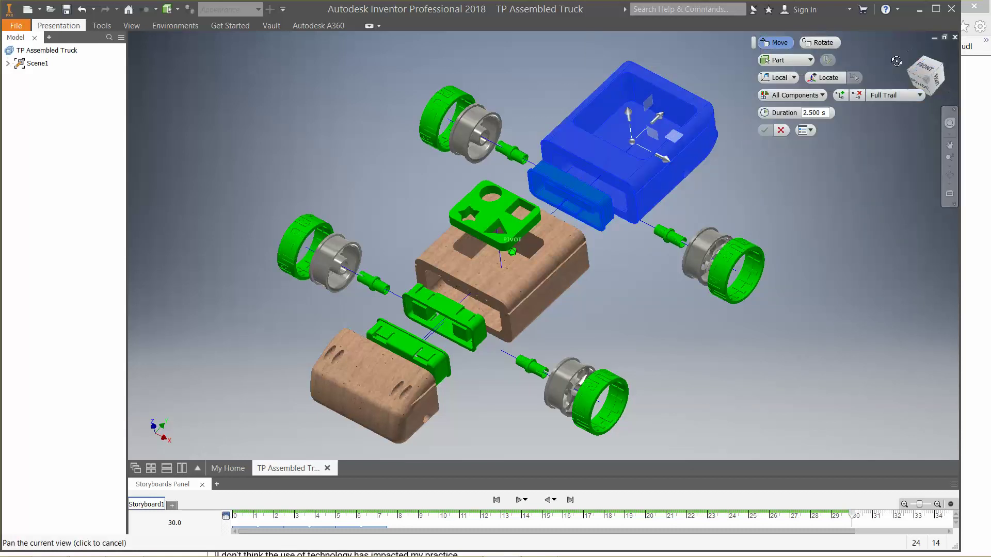
{"action": "left_click", "coordinate": [914, 81]}
{"action": "middle_click_drag", "start_coordinate": [512, 251], "coordinate": [545, 246], "text": "shift"}
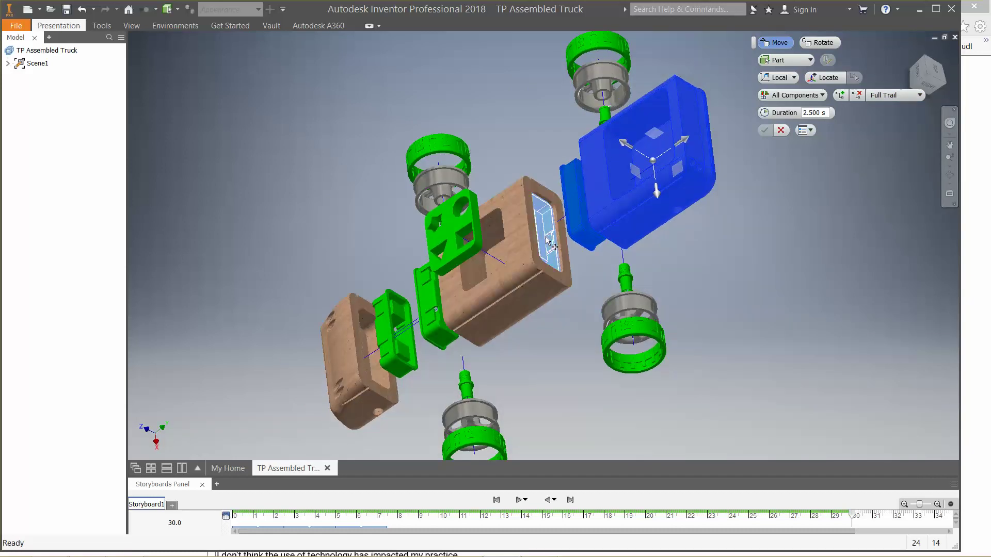
{"action": "left_click", "coordinate": [687, 143]}
{"action": "left_click_drag", "start_coordinate": [686, 143], "coordinate": [715, 123]}
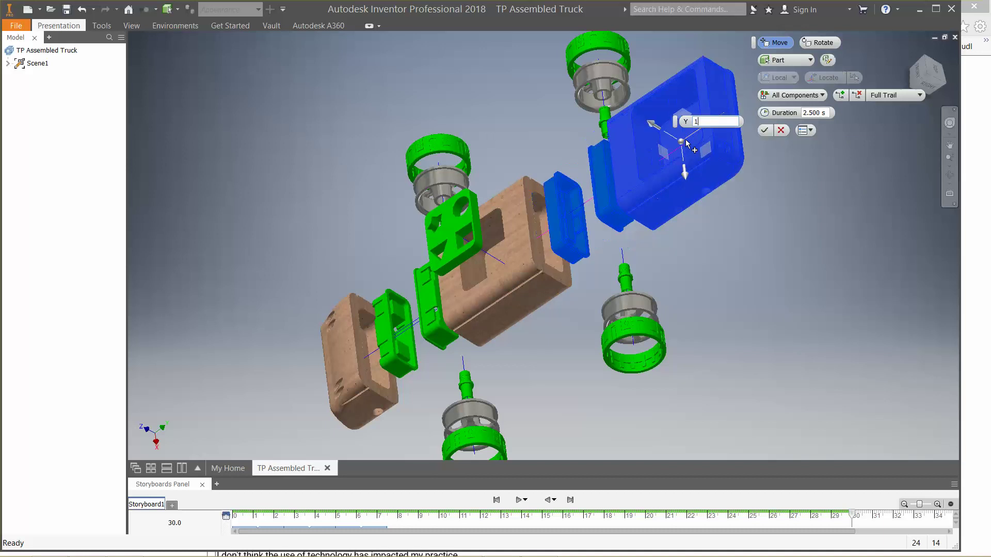
{"action": "left_click", "coordinate": [764, 130]}
{"action": "mouse_move", "coordinate": [924, 79]}
{"action": "left_mouse_down"}
{"action": "mouse_move", "coordinate": [938, 72]}
{"action": "mouse_move", "coordinate": [927, 78]}
{"action": "left_mouse_up"}
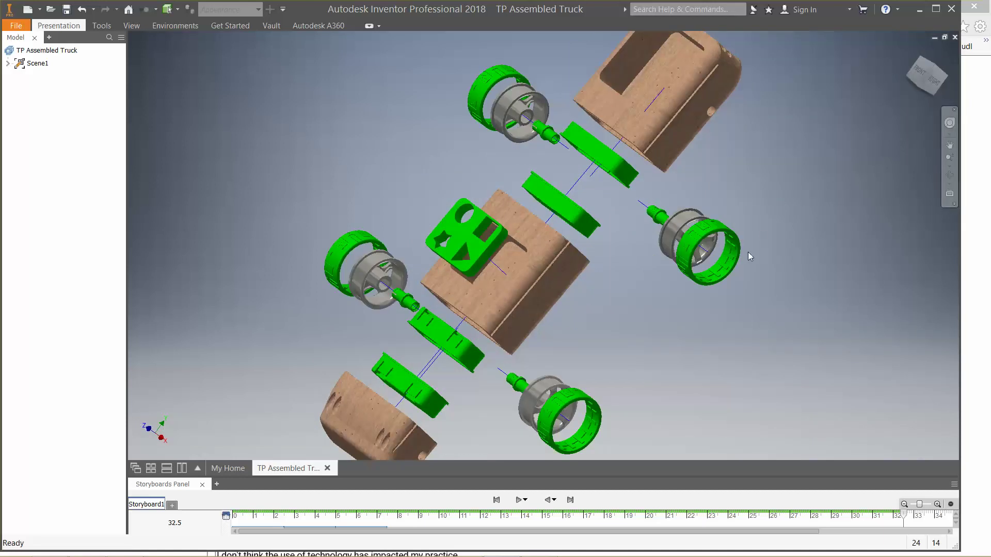
Step: Save the presentation as 'TP Assembled Truck (exploded).ipn' in T9 Files Automoblox, including all dependents
{"action": "left_click", "coordinate": [17, 27]}
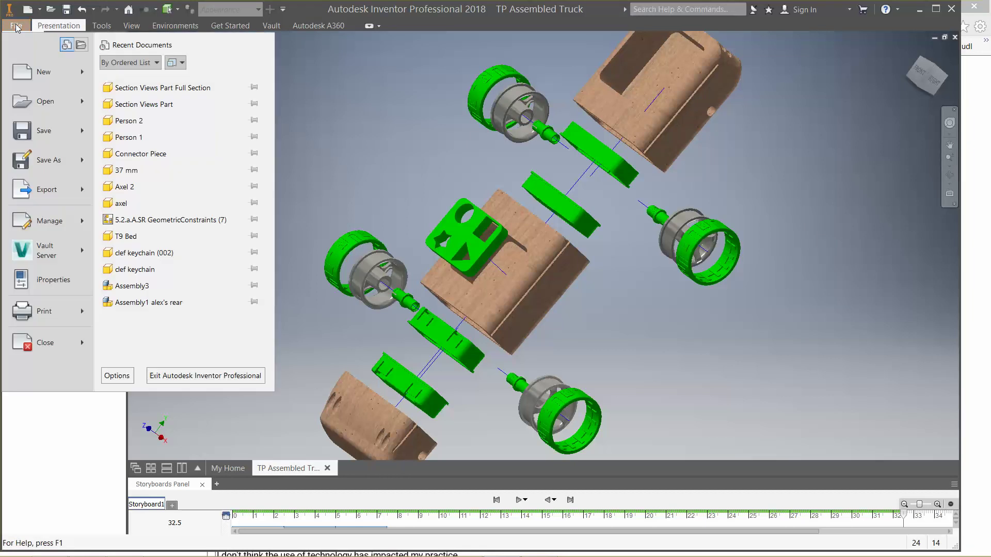
{"action": "left_click", "coordinate": [55, 160]}
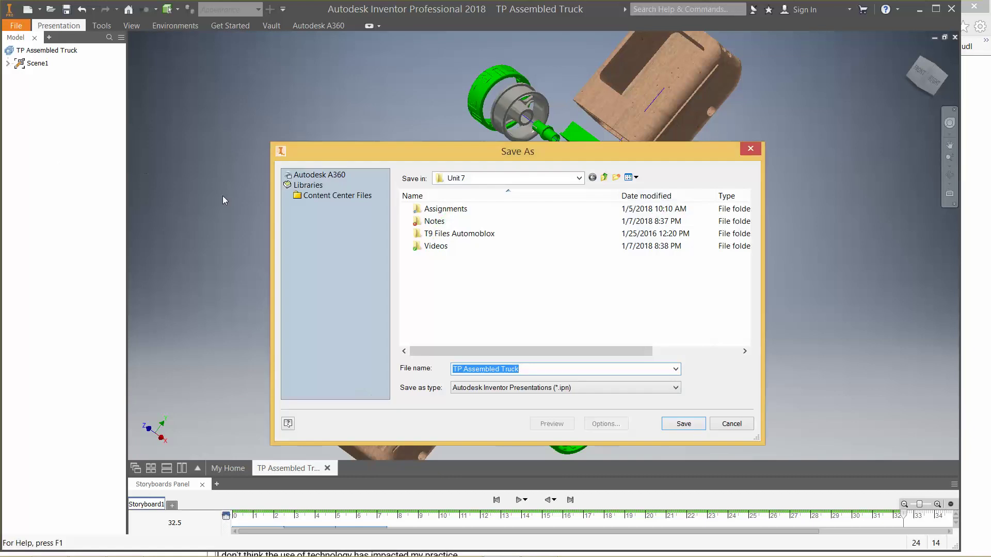
{"action": "double_click", "coordinate": [464, 235]}
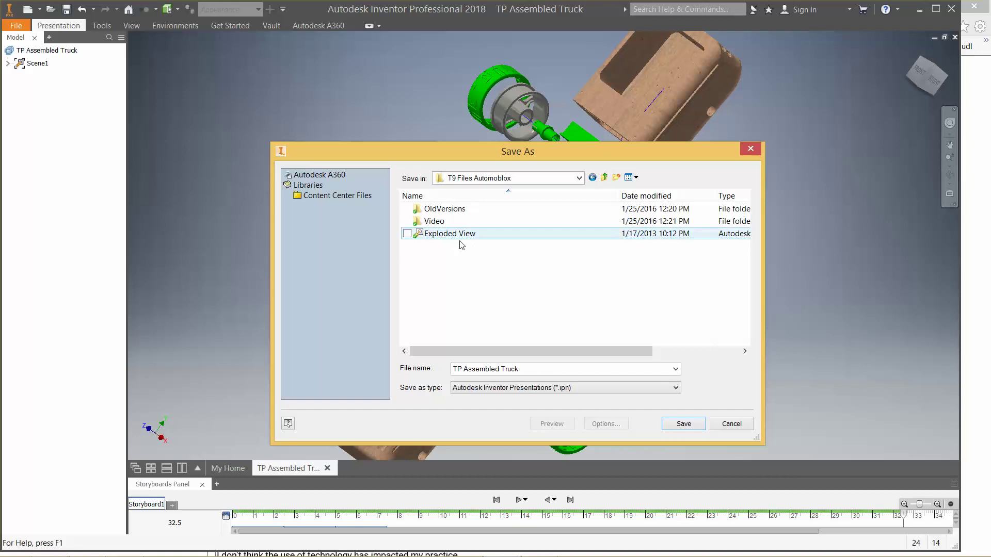
{"action": "left_click", "coordinate": [545, 372]}
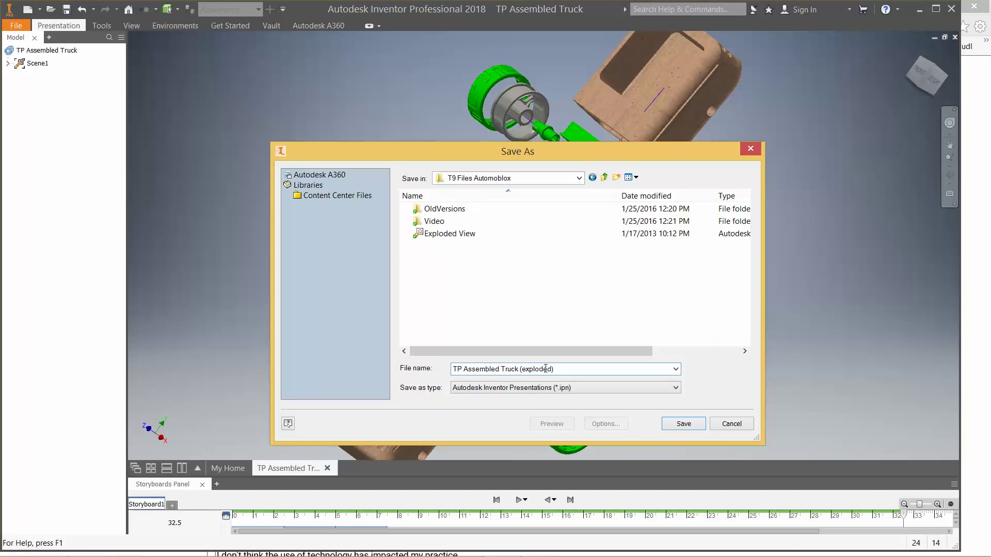
{"action": "left_click", "coordinate": [694, 426]}
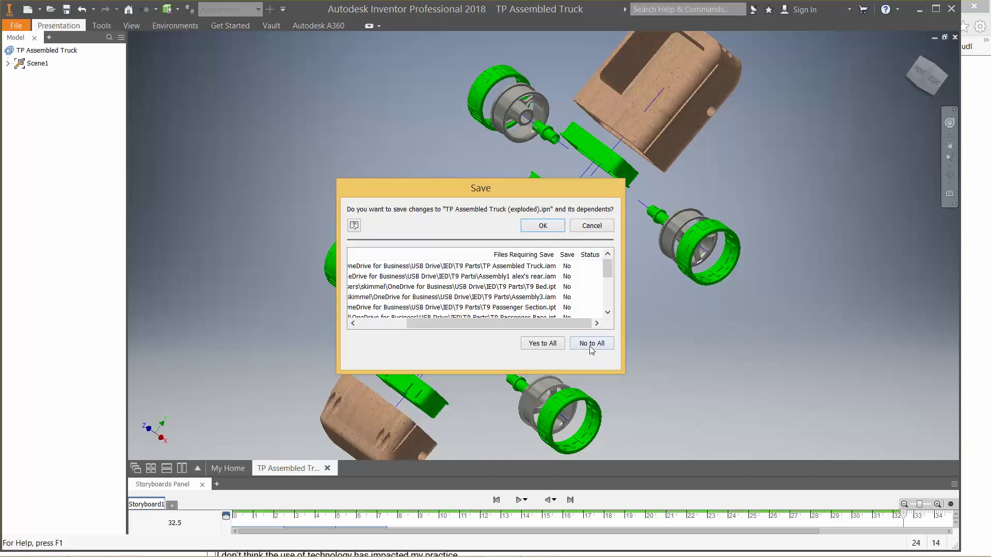
{"action": "left_click", "coordinate": [552, 344]}
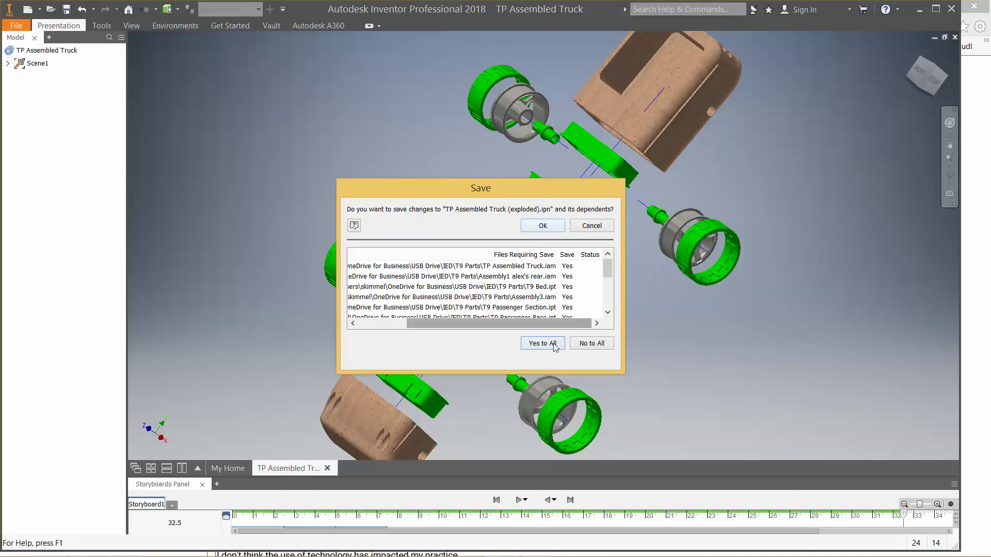
{"action": "left_click", "coordinate": [549, 224]}
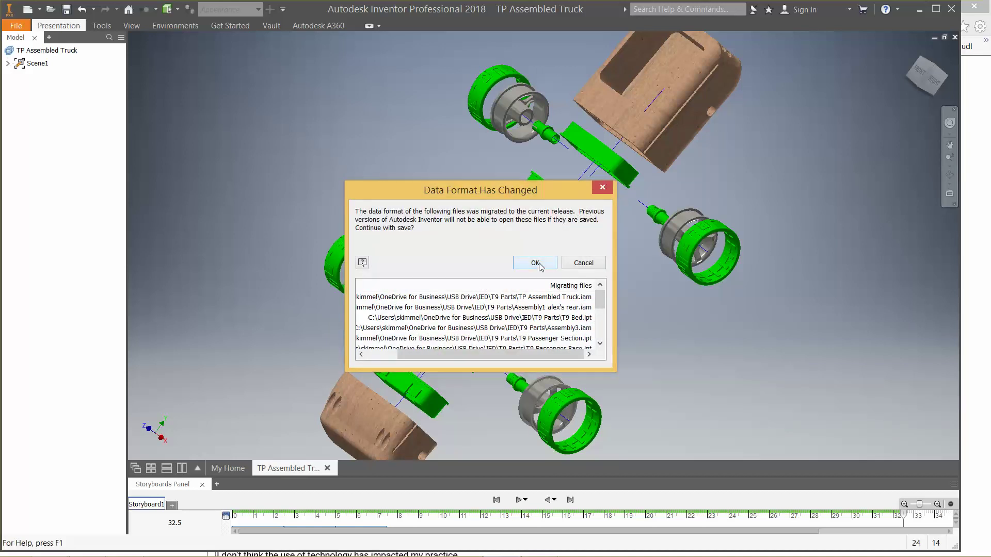
{"action": "left_click", "coordinate": [536, 264]}
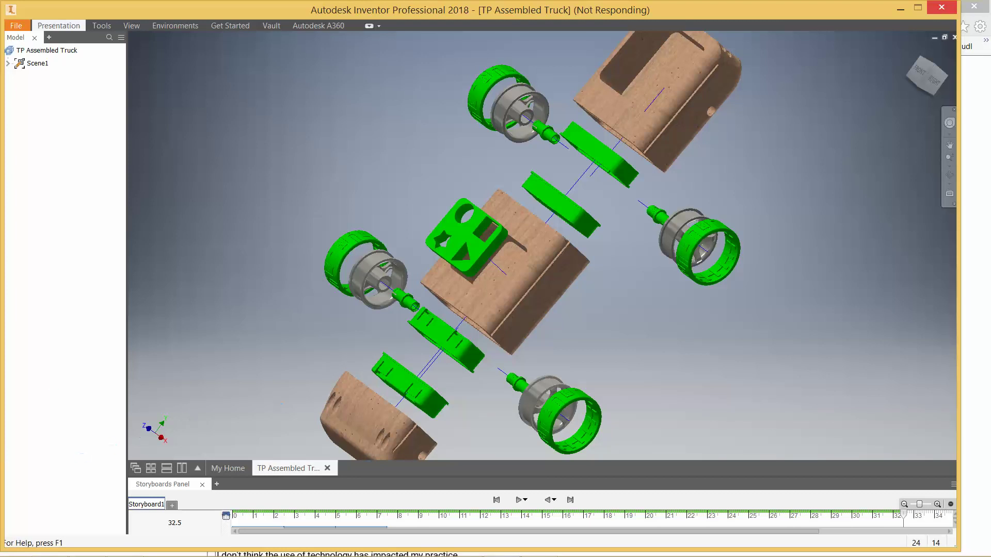
{"action": "mouse_move", "coordinate": [448, 552]}
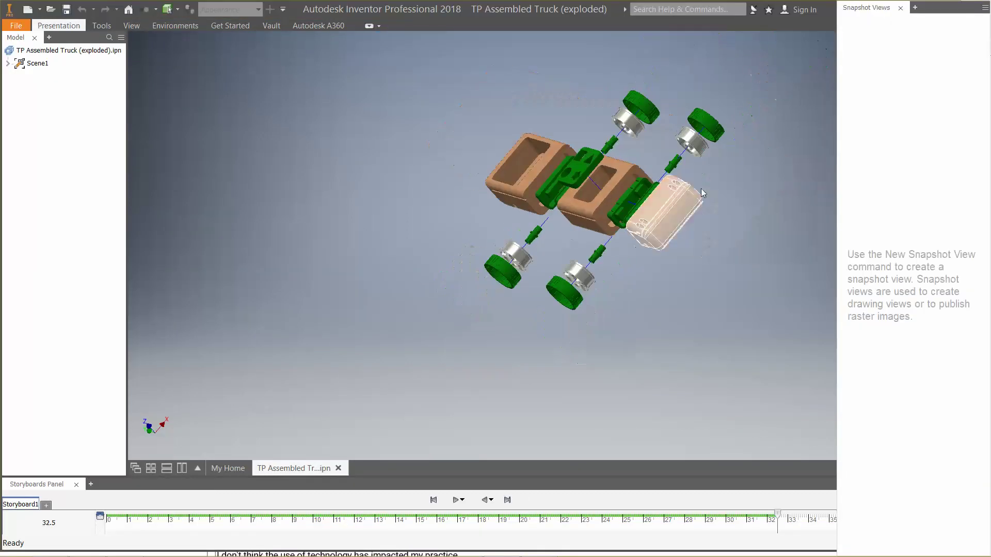
Step: Close the Snapshot Views panel and create a new drawing from My Home
{"action": "left_click", "coordinate": [900, 8]}
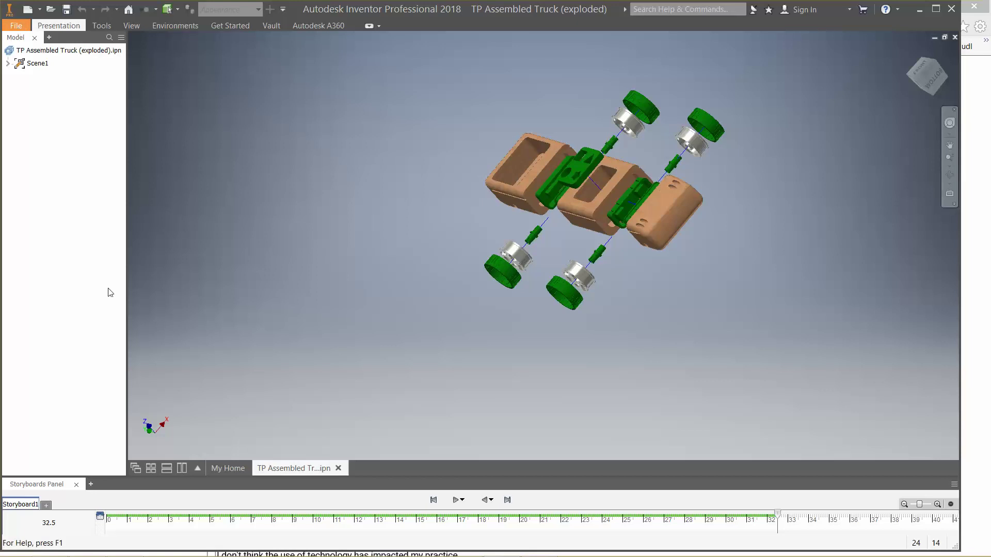
{"action": "left_click", "coordinate": [234, 471]}
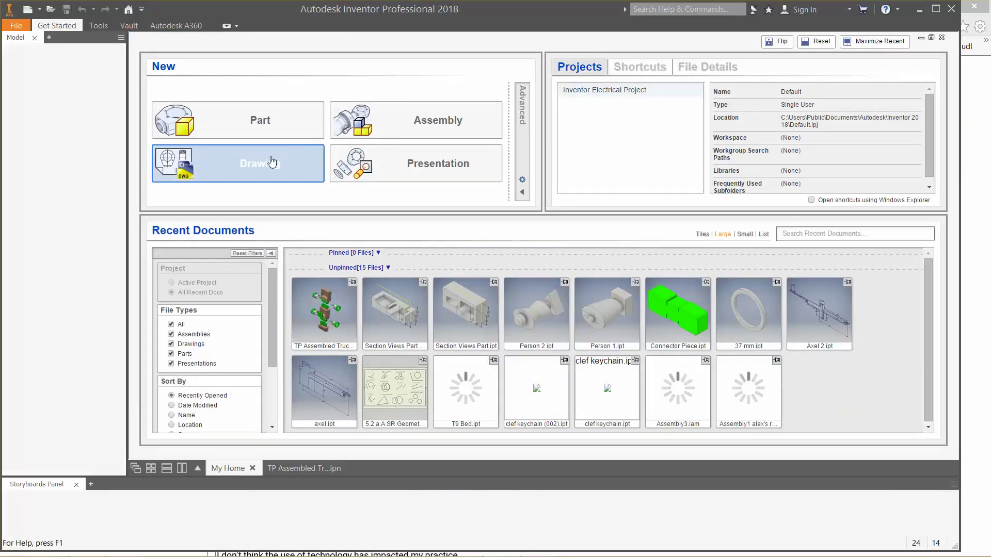
{"action": "left_click", "coordinate": [273, 162]}
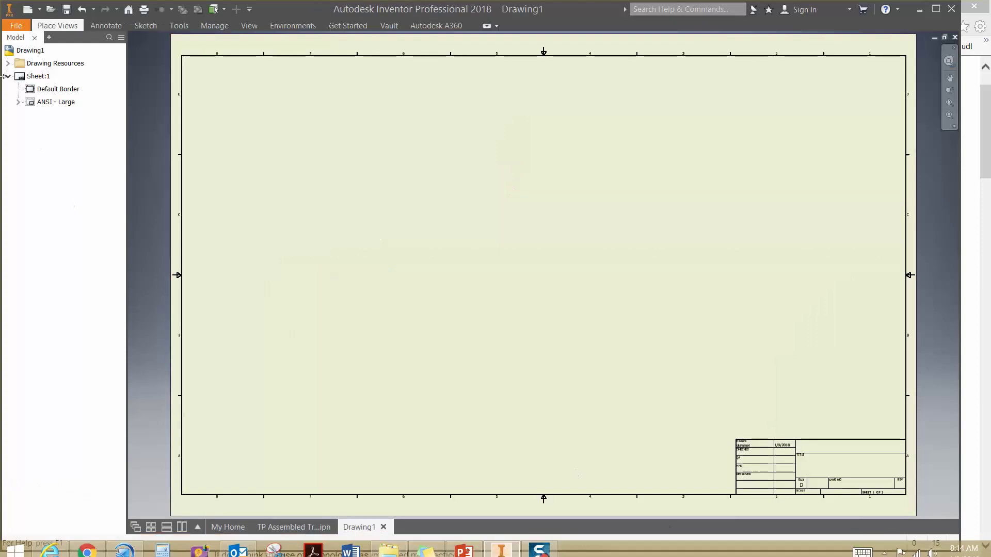
Step: Delete the Default Border and the ANSI - Large title block from Sheet:1
{"action": "right_click", "coordinate": [31, 91]}
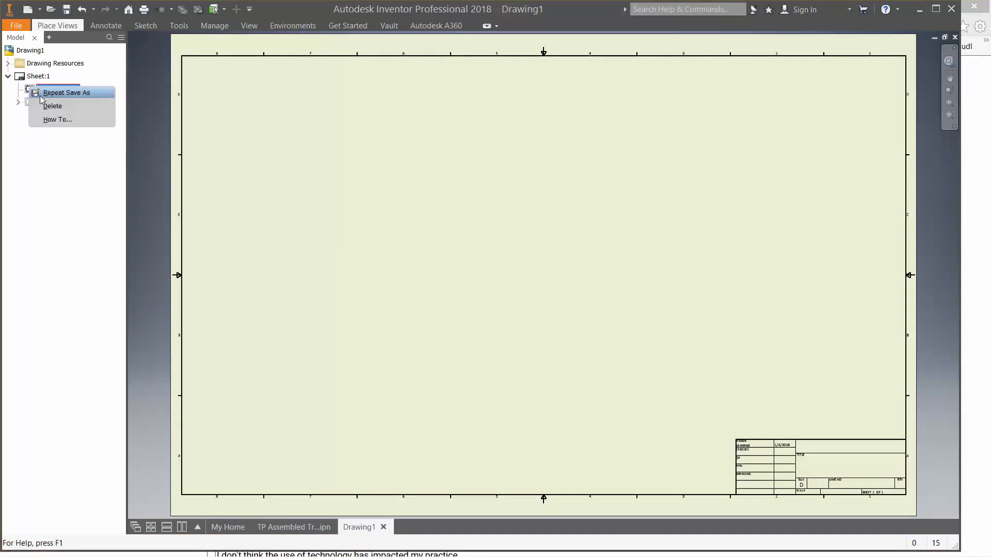
{"action": "left_click", "coordinate": [46, 107]}
{"action": "right_click", "coordinate": [30, 91]}
{"action": "left_click", "coordinate": [50, 106]}
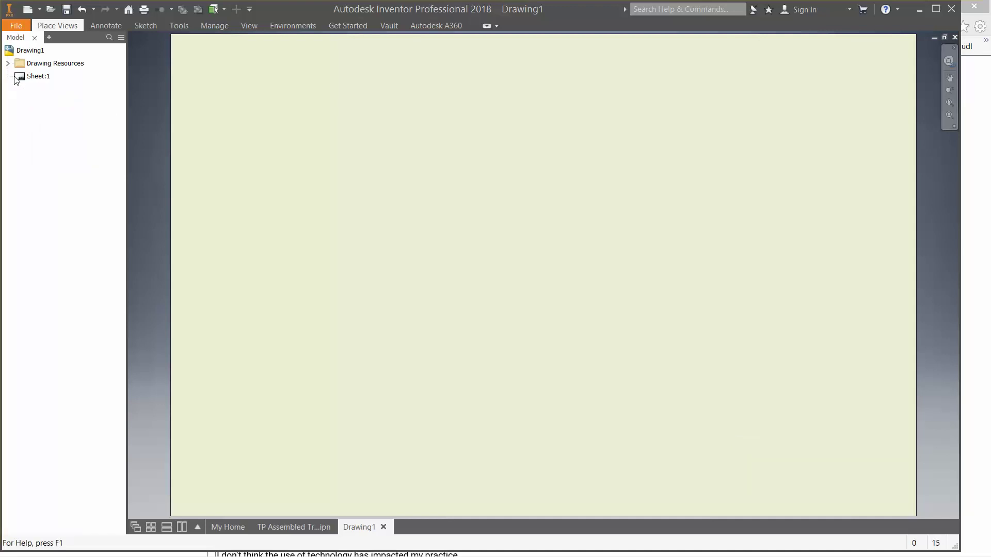
Step: Change Sheet:1 to size A
{"action": "left_click", "coordinate": [17, 78]}
{"action": "right_click", "coordinate": [18, 77]}
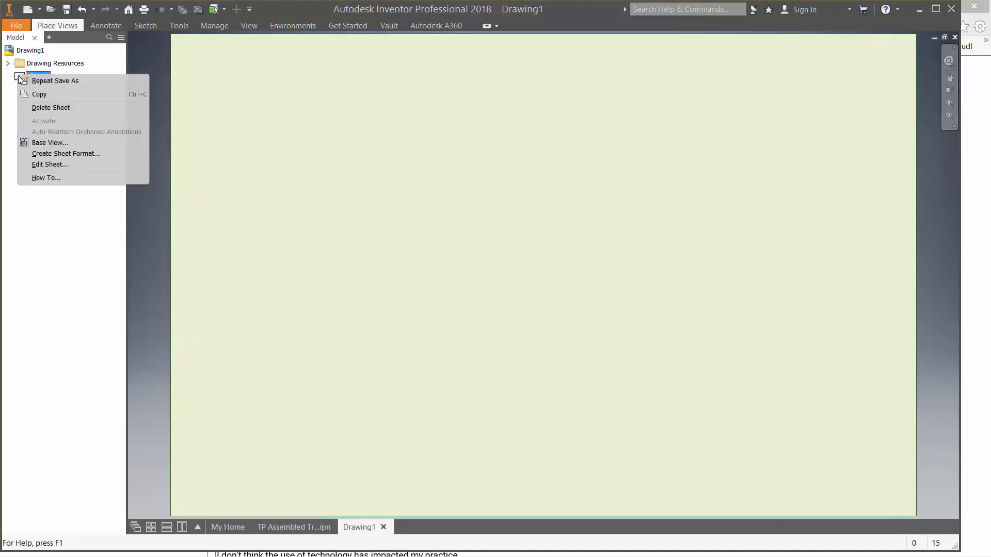
{"action": "left_click", "coordinate": [57, 164]}
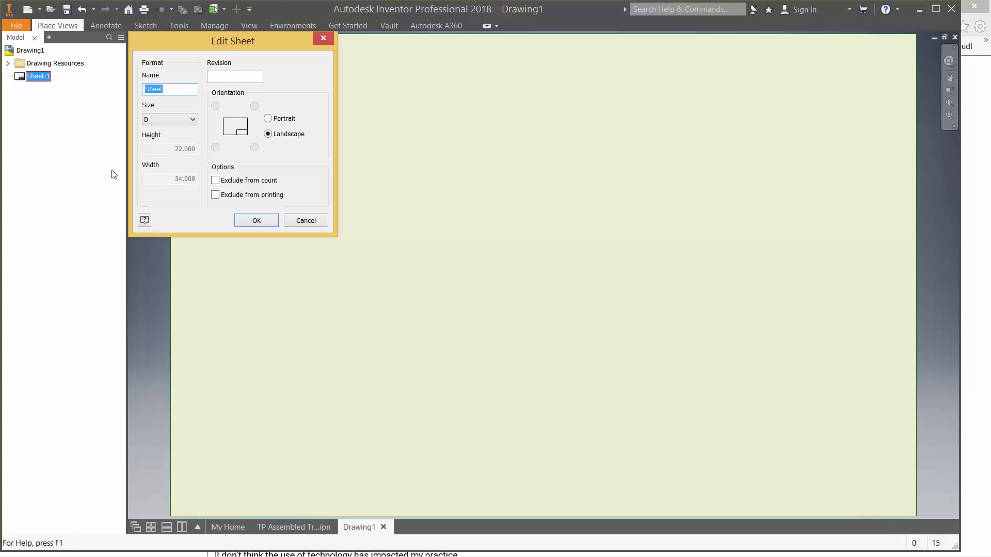
{"action": "left_click", "coordinate": [178, 121]}
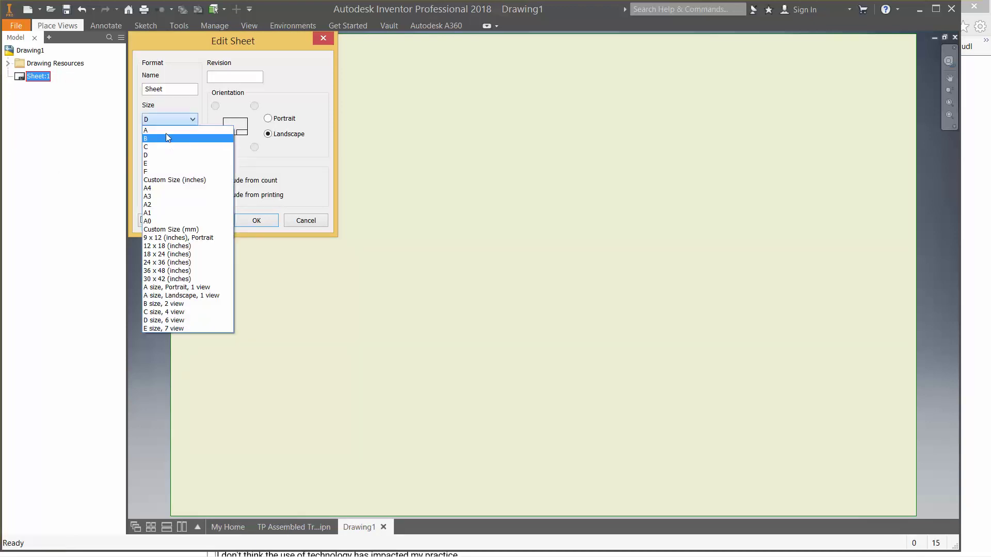
{"action": "left_click", "coordinate": [172, 134]}
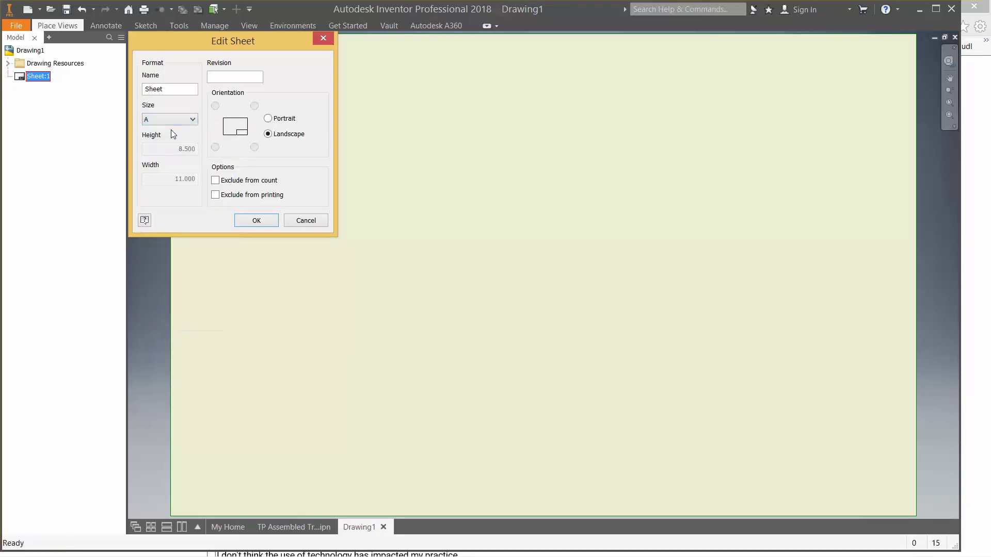
{"action": "left_click", "coordinate": [256, 220]}
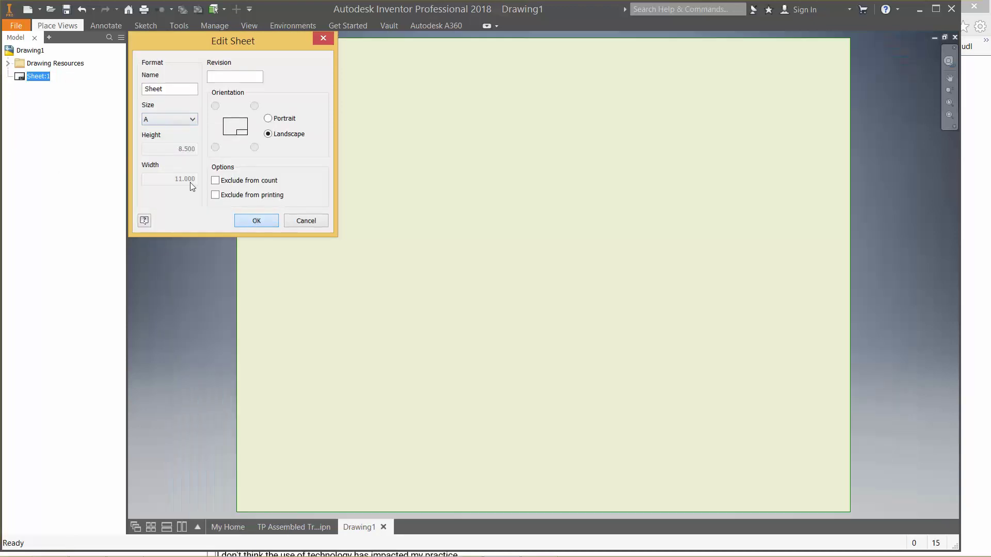
{"action": "right_click", "coordinate": [18, 77]}
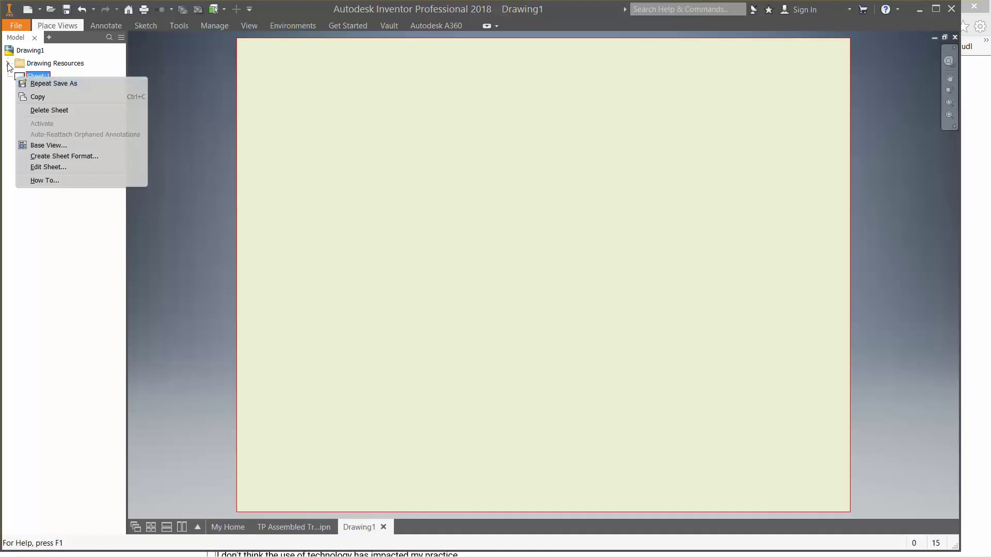
{"action": "key", "text": "Escape"}
Step: Insert the ANSI A title block from Drawing Resources onto the sheet
{"action": "left_click", "coordinate": [7, 64]}
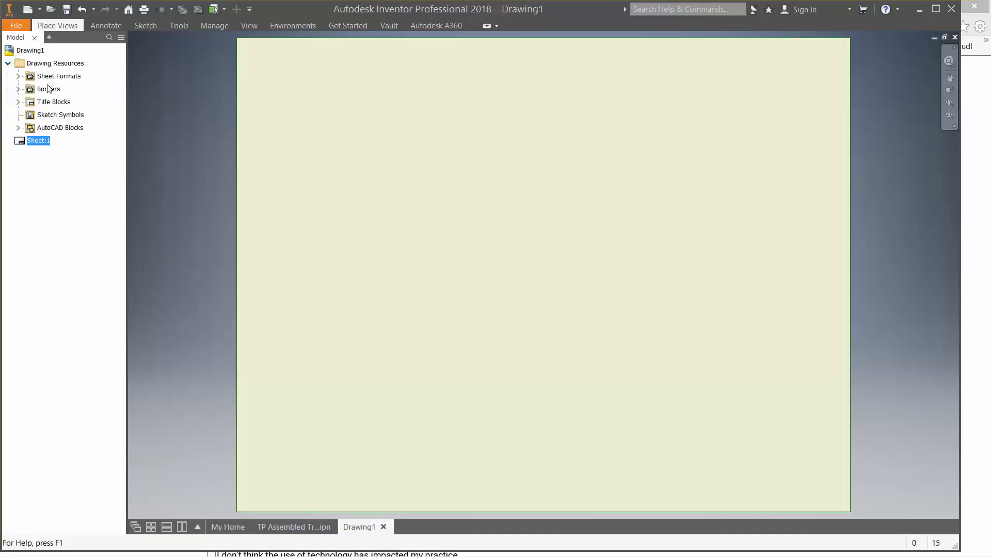
{"action": "left_click", "coordinate": [18, 102]}
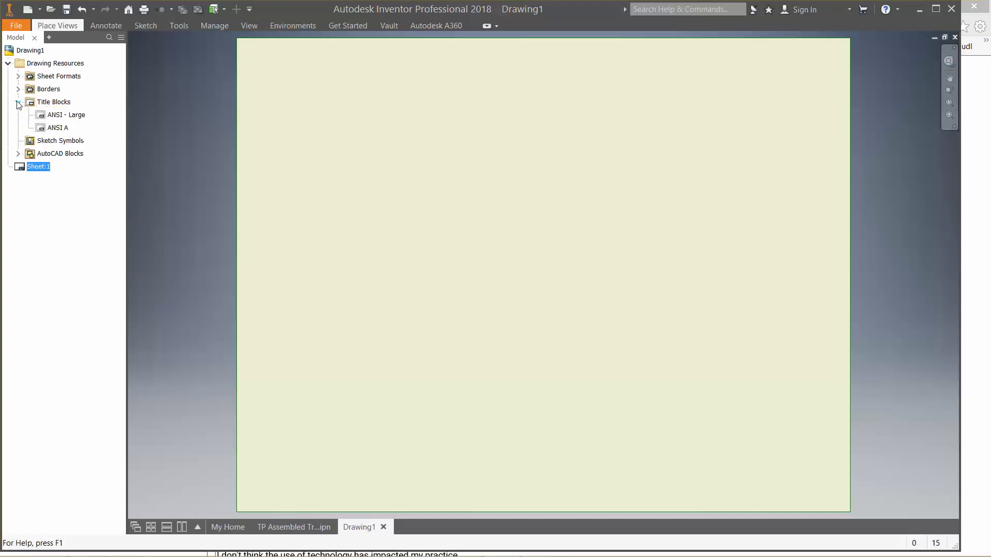
{"action": "double_click", "coordinate": [47, 129]}
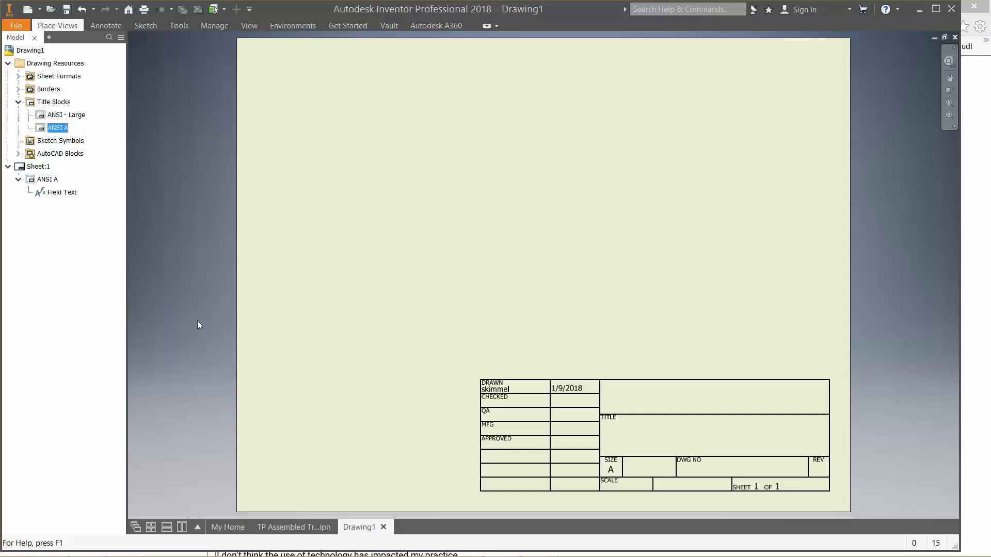
Step: Start a base view of the presentation, accepting the automatic snapshot view
{"action": "left_click", "coordinate": [73, 26]}
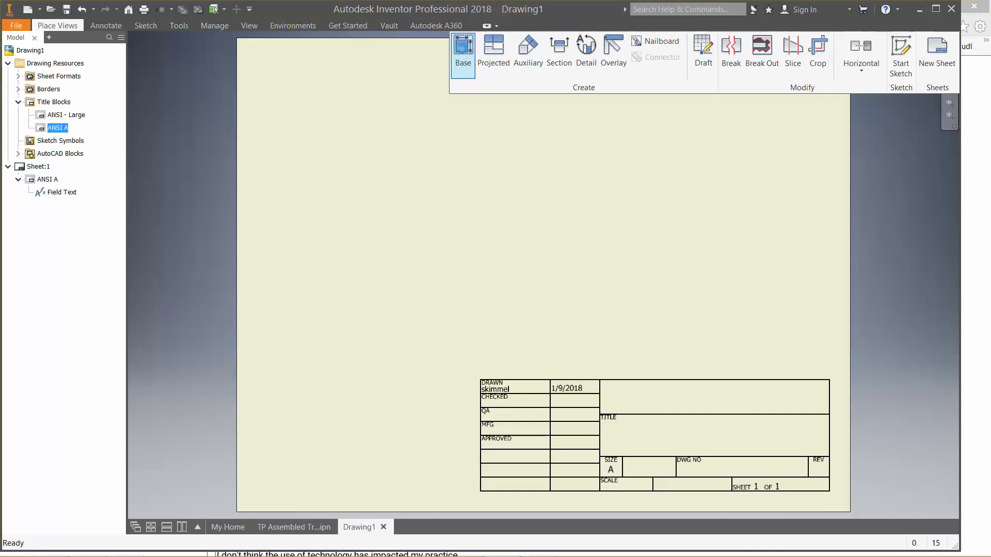
{"action": "left_click", "coordinate": [463, 52]}
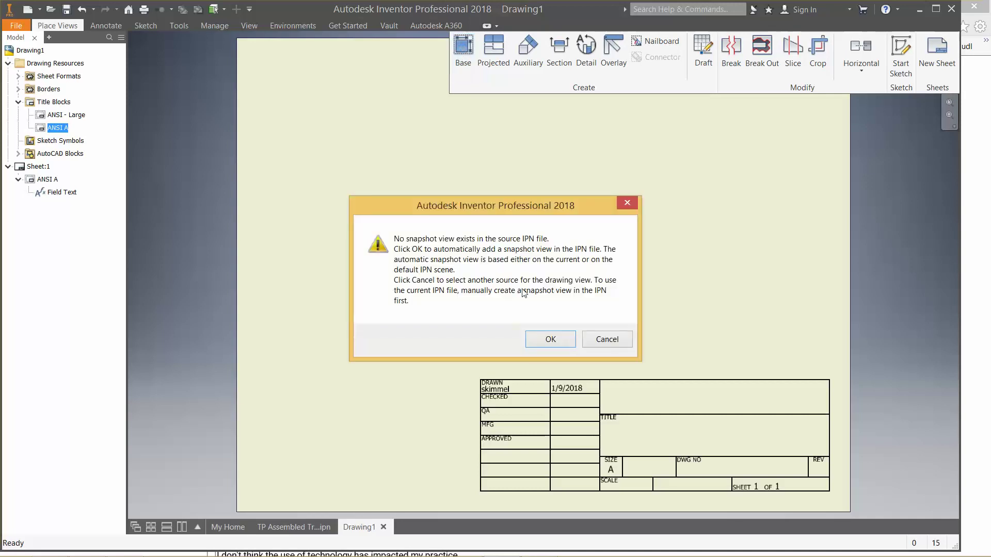
{"action": "left_click", "coordinate": [562, 342]}
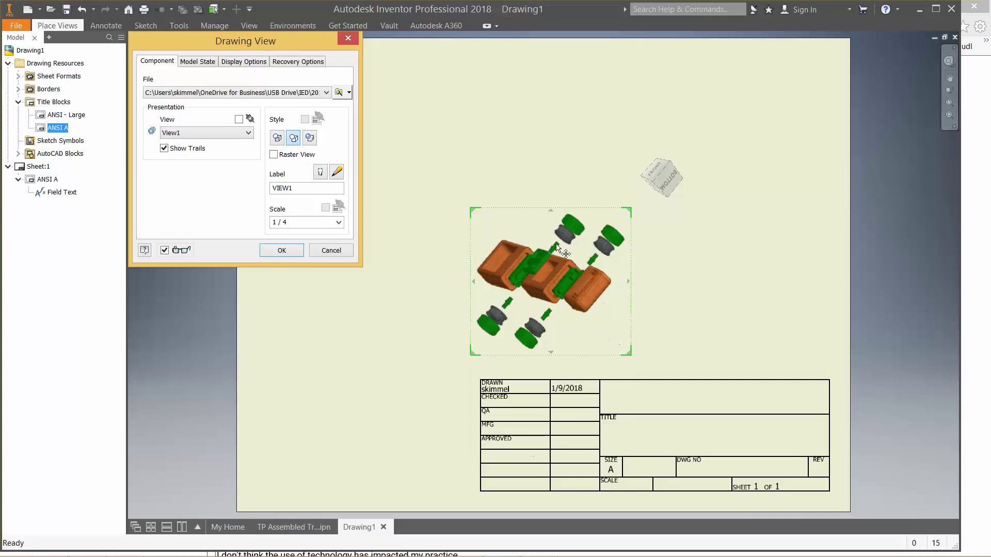
Step: Reorient the base view preview with the ViewCube to a top-front-left isometric angle
{"action": "mouse_move", "coordinate": [658, 174]}
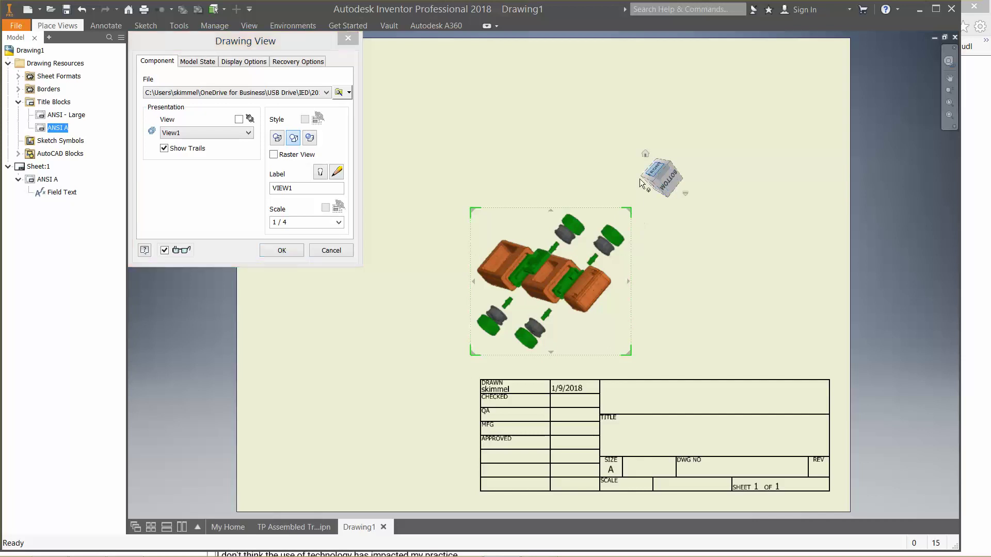
{"action": "left_click", "coordinate": [655, 171]}
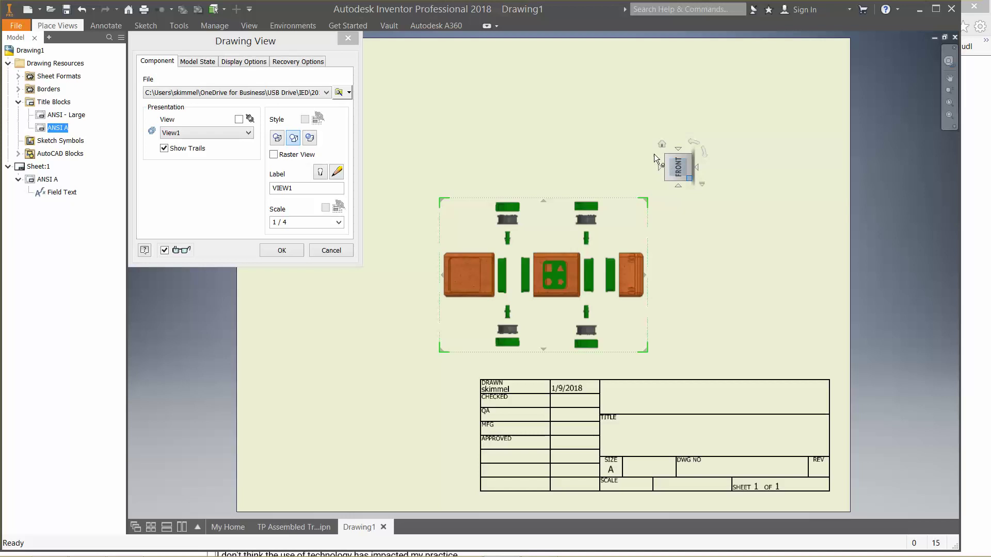
{"action": "left_click_drag", "start_coordinate": [671, 160], "coordinate": [653, 187]}
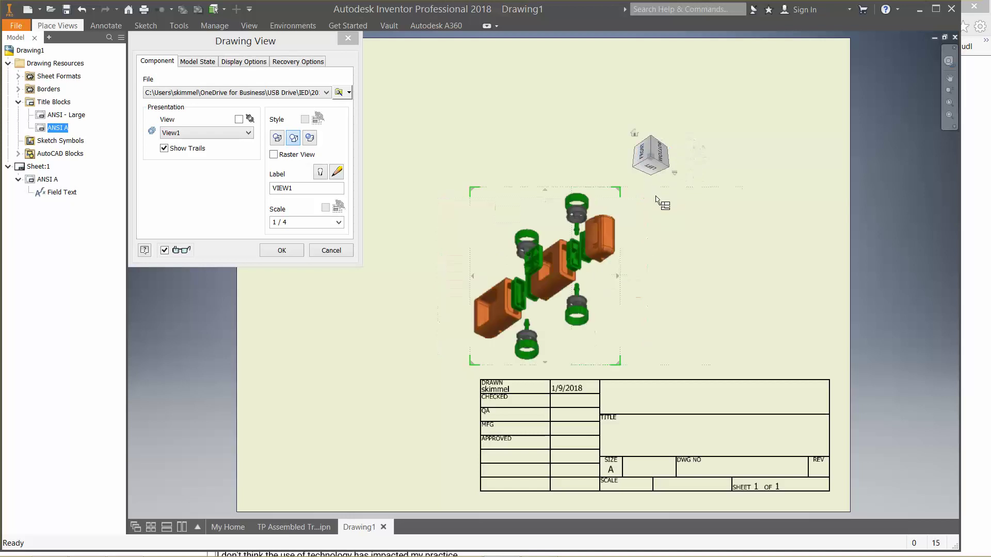
{"action": "left_click", "coordinate": [636, 168]}
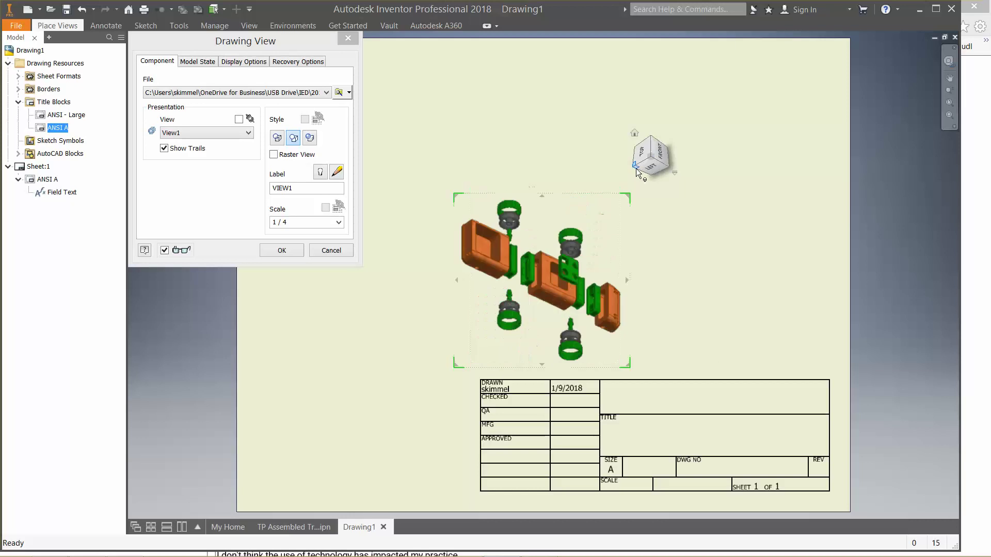
{"action": "left_click", "coordinate": [635, 167]}
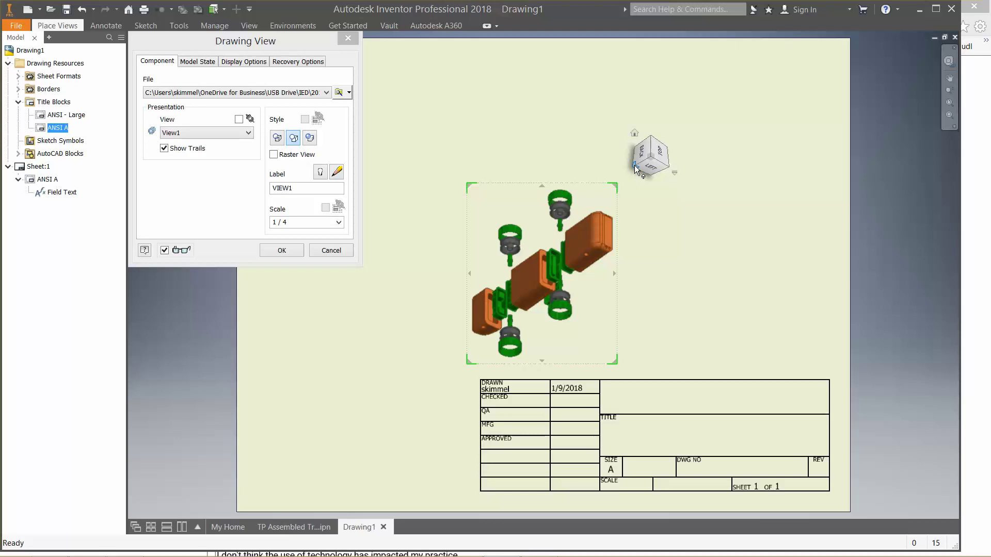
{"action": "left_click", "coordinate": [635, 167]}
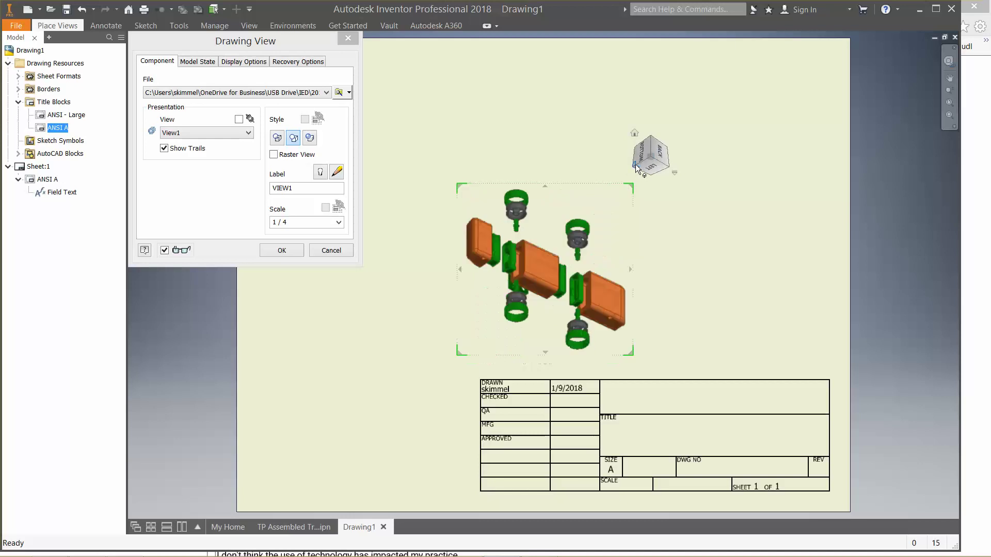
{"action": "left_click", "coordinate": [649, 135]}
{"action": "left_click", "coordinate": [649, 135]}
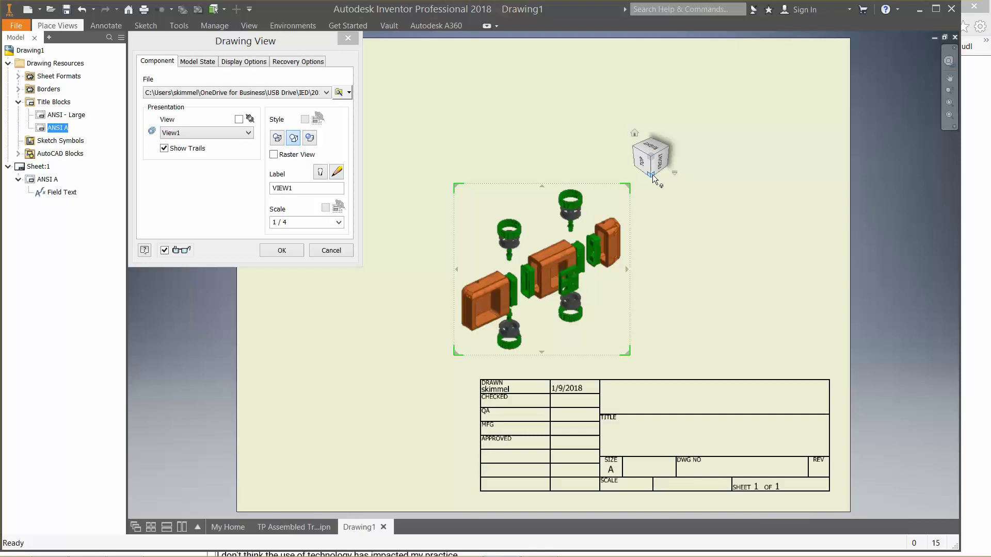
{"action": "left_click_drag", "start_coordinate": [651, 177], "coordinate": [644, 125]}
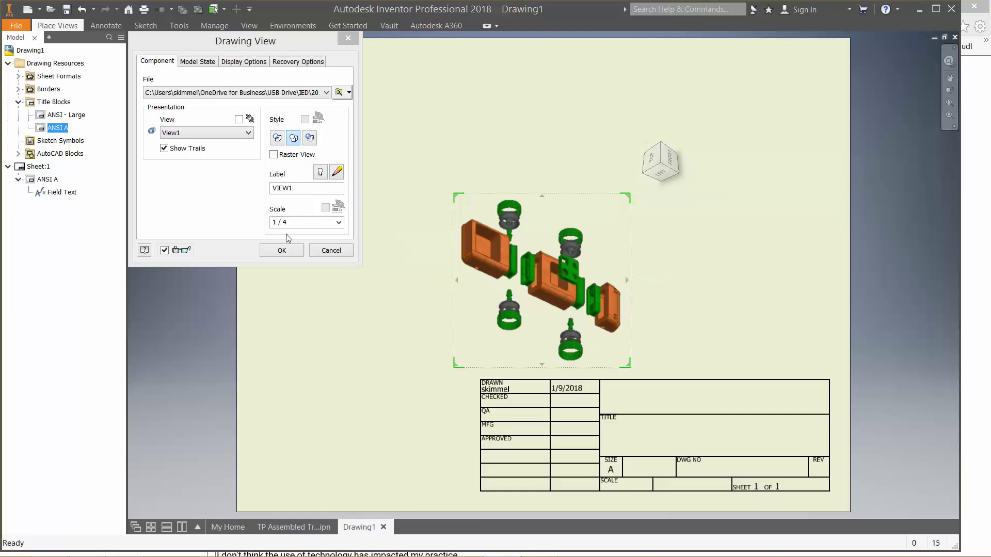
Step: Place the base view at 1 / 2 scale and move it up and left above the title block
{"action": "left_click", "coordinate": [338, 223]}
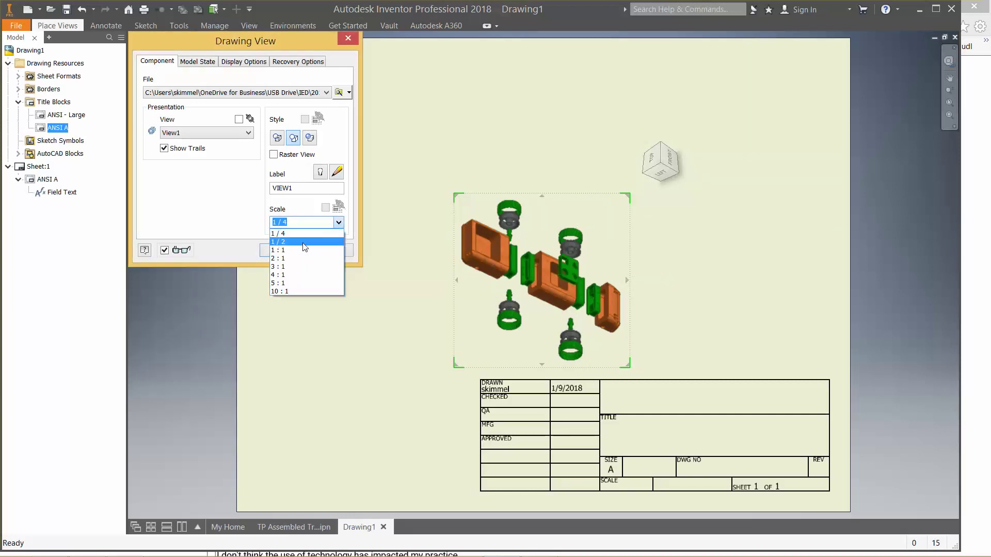
{"action": "left_click", "coordinate": [302, 242]}
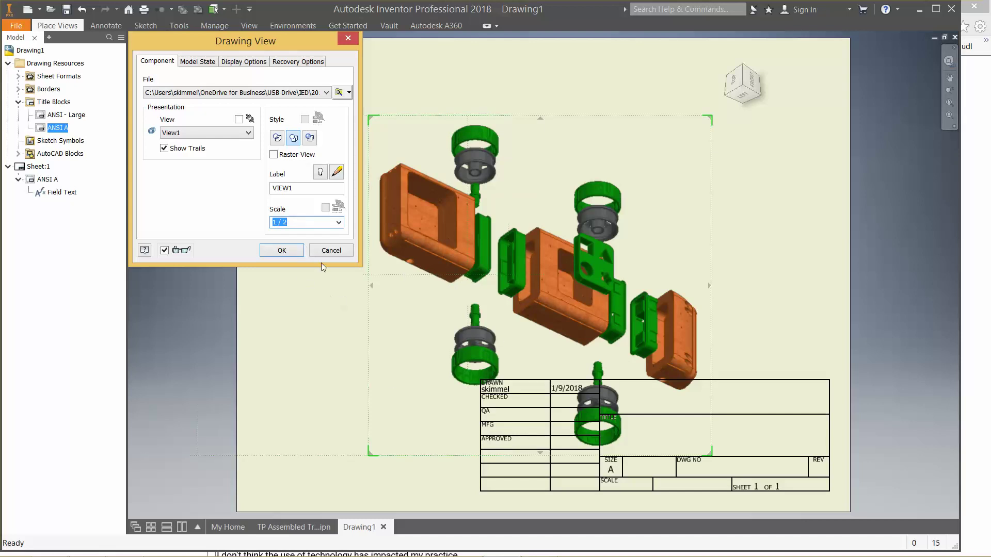
{"action": "left_click", "coordinate": [282, 250]}
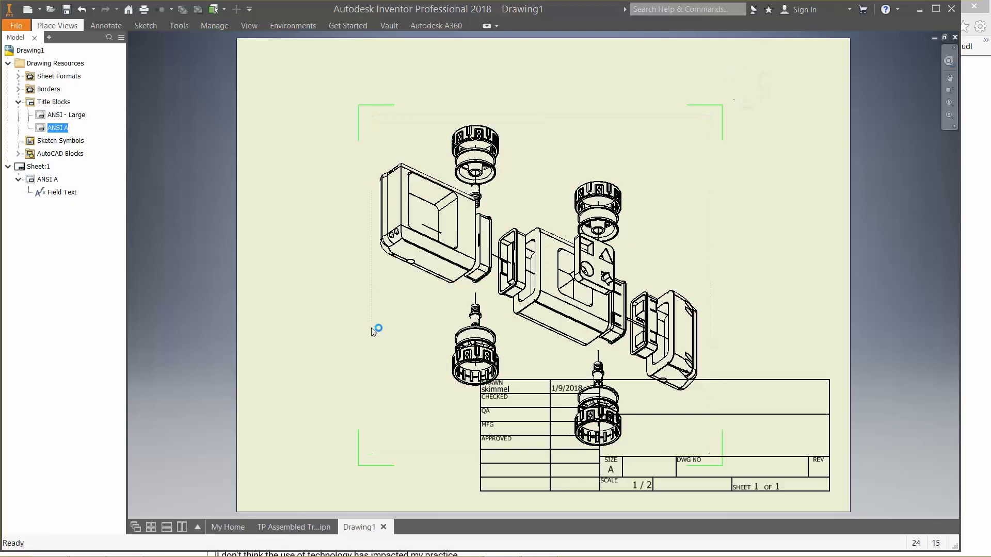
{"action": "mouse_move", "coordinate": [359, 324]}
{"action": "left_mouse_down"}
{"action": "mouse_move", "coordinate": [365, 289]}
{"action": "mouse_move", "coordinate": [349, 266]}
{"action": "mouse_move", "coordinate": [277, 256]}
{"action": "left_mouse_up"}
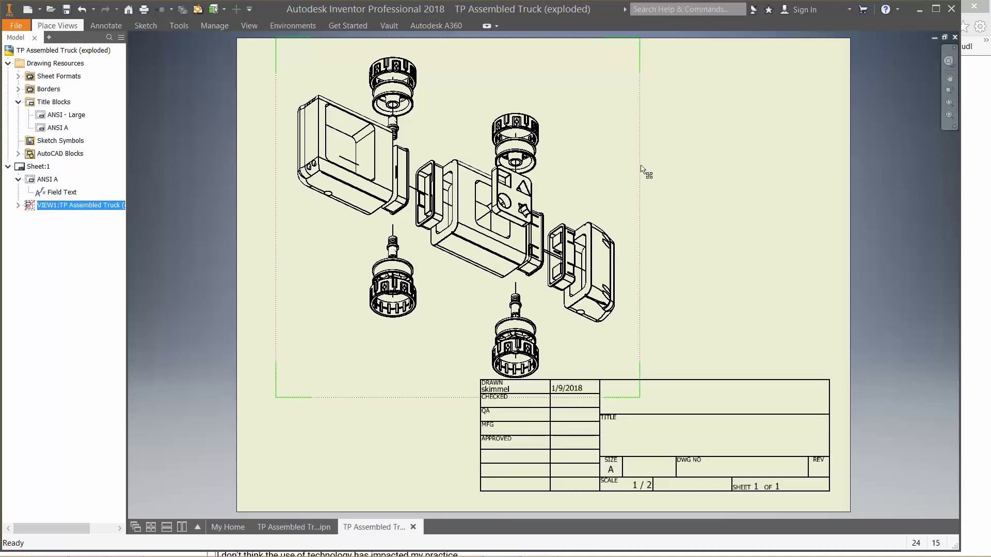
{"action": "left_click_drag", "start_coordinate": [652, 165], "coordinate": [666, 166]}
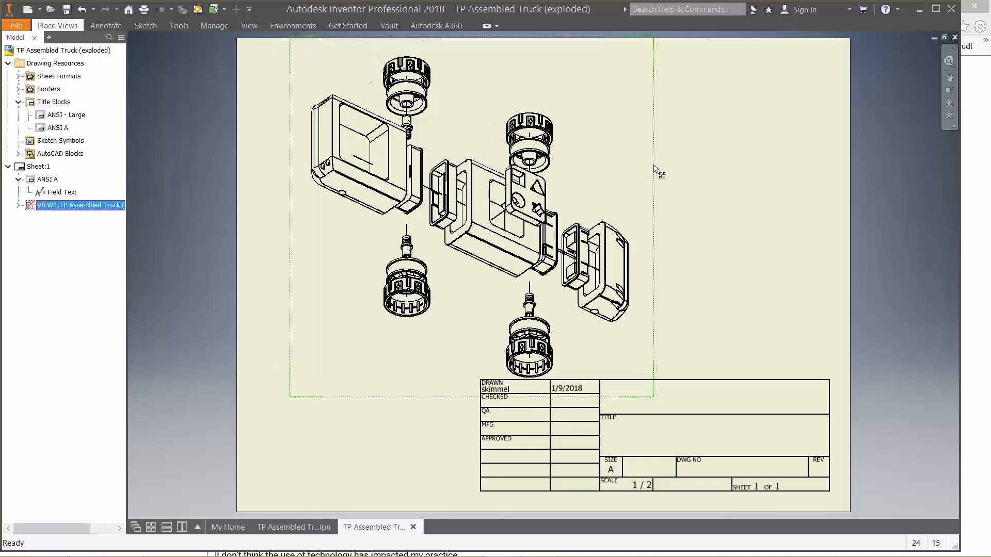